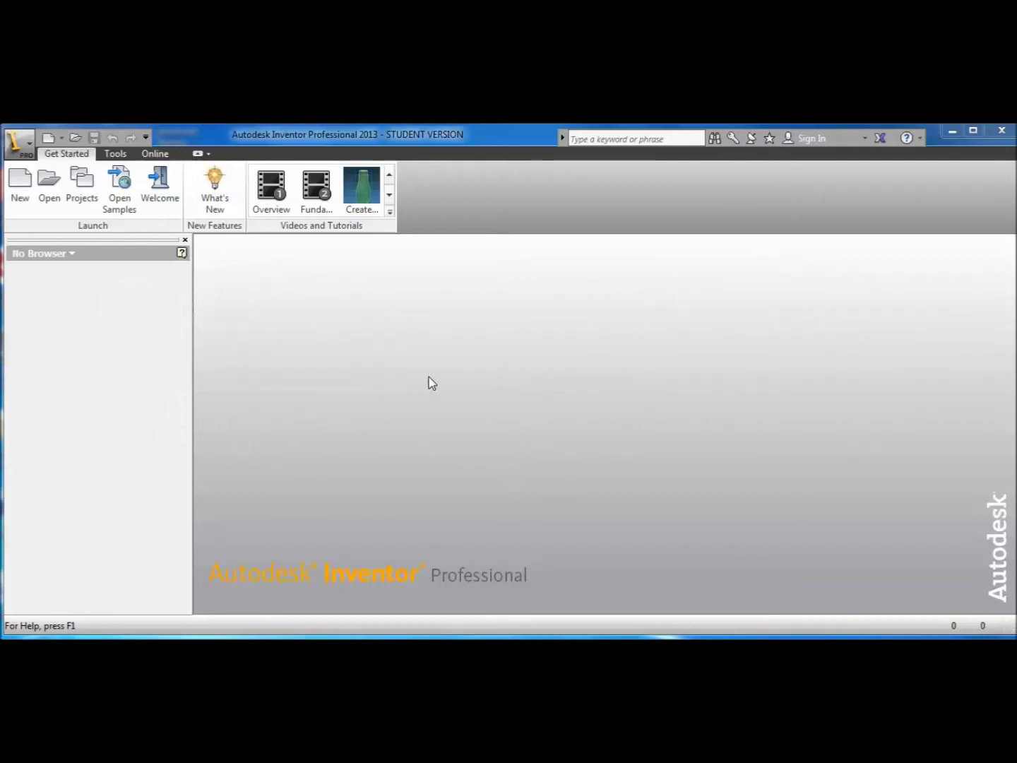
- Create a new empty Part file, Part1, from the application menu's New > Part
left_click(18, 142)
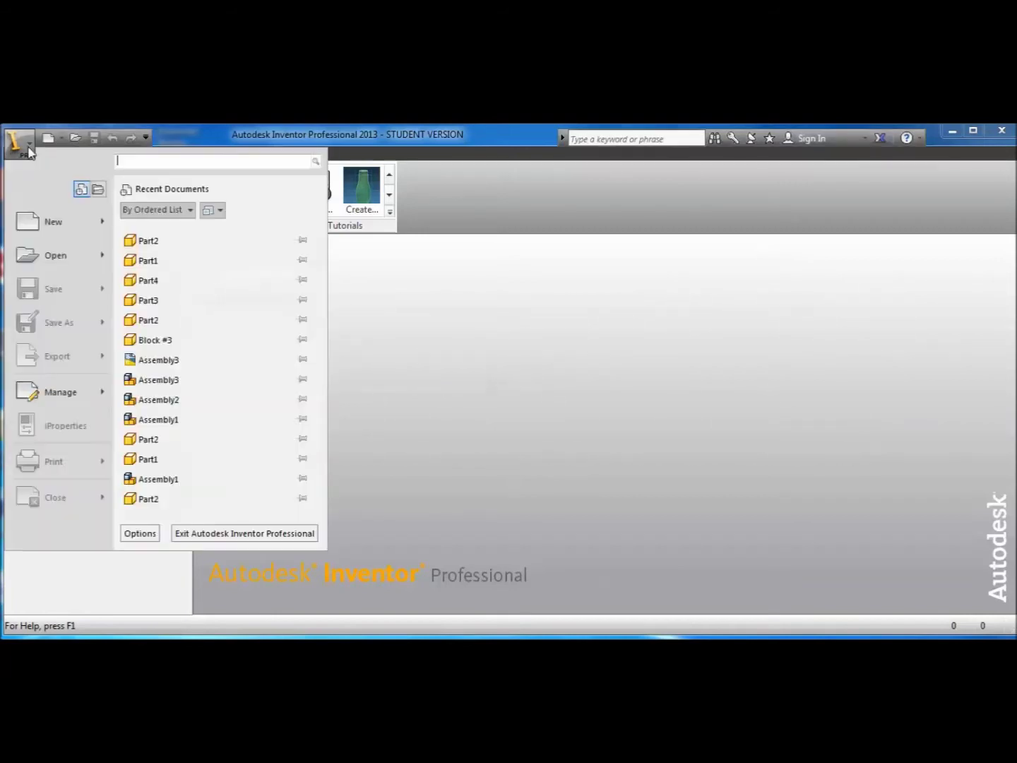
mouse_move(44, 225)
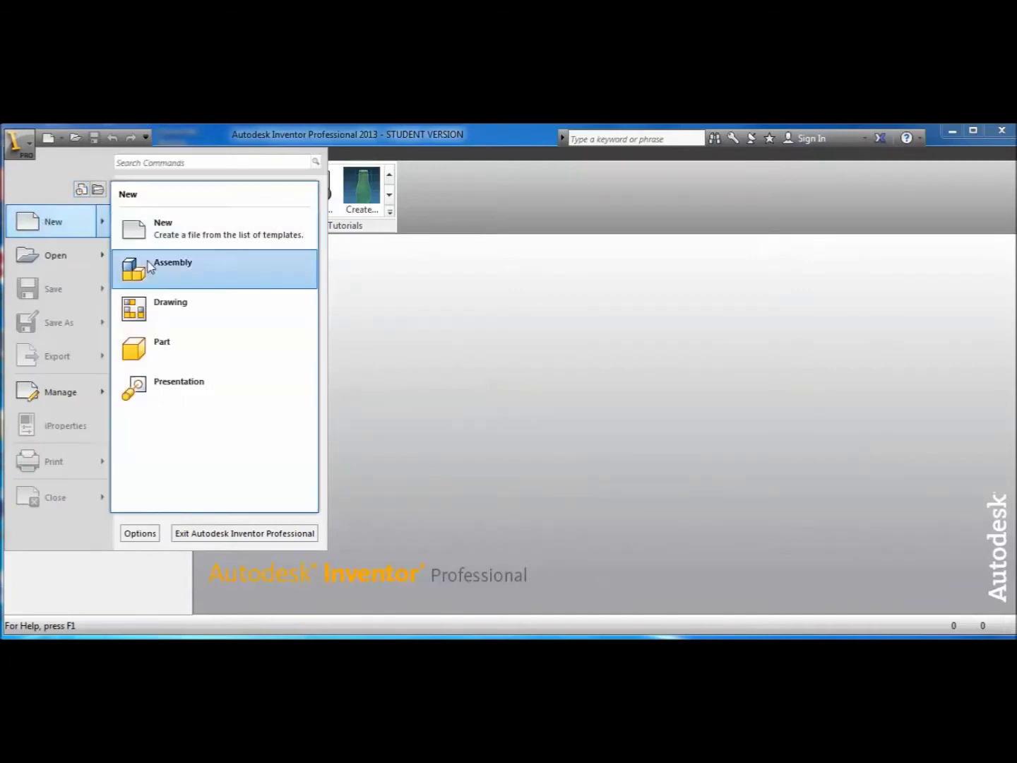
left_click(164, 345)
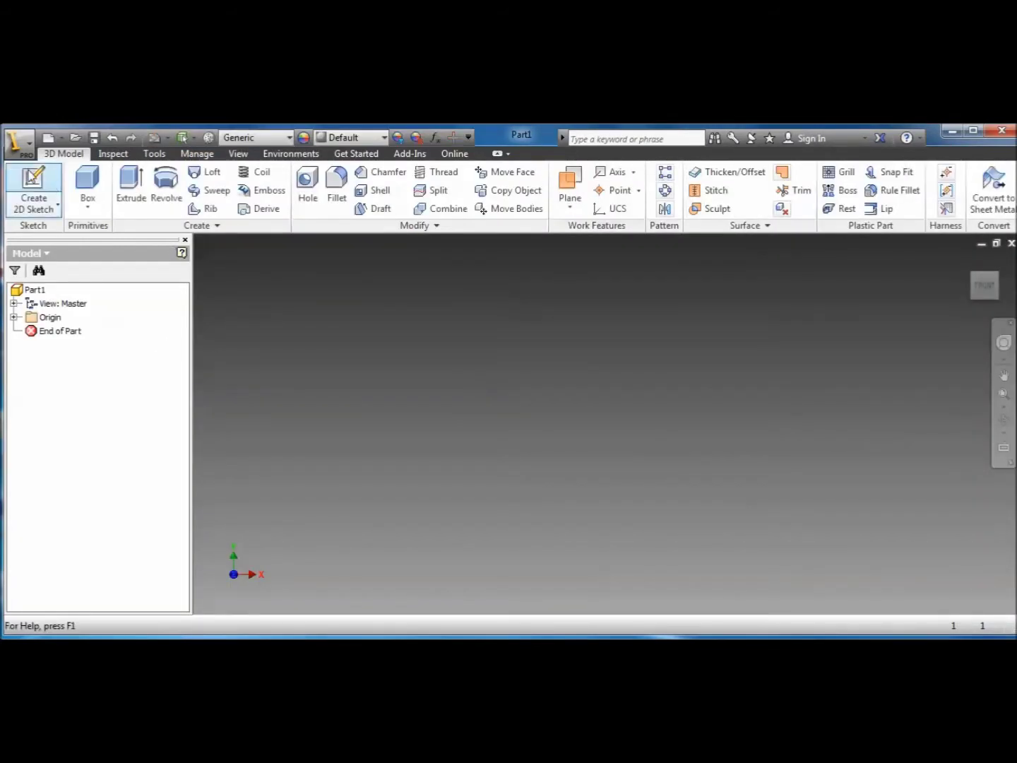
left_click(34, 187)
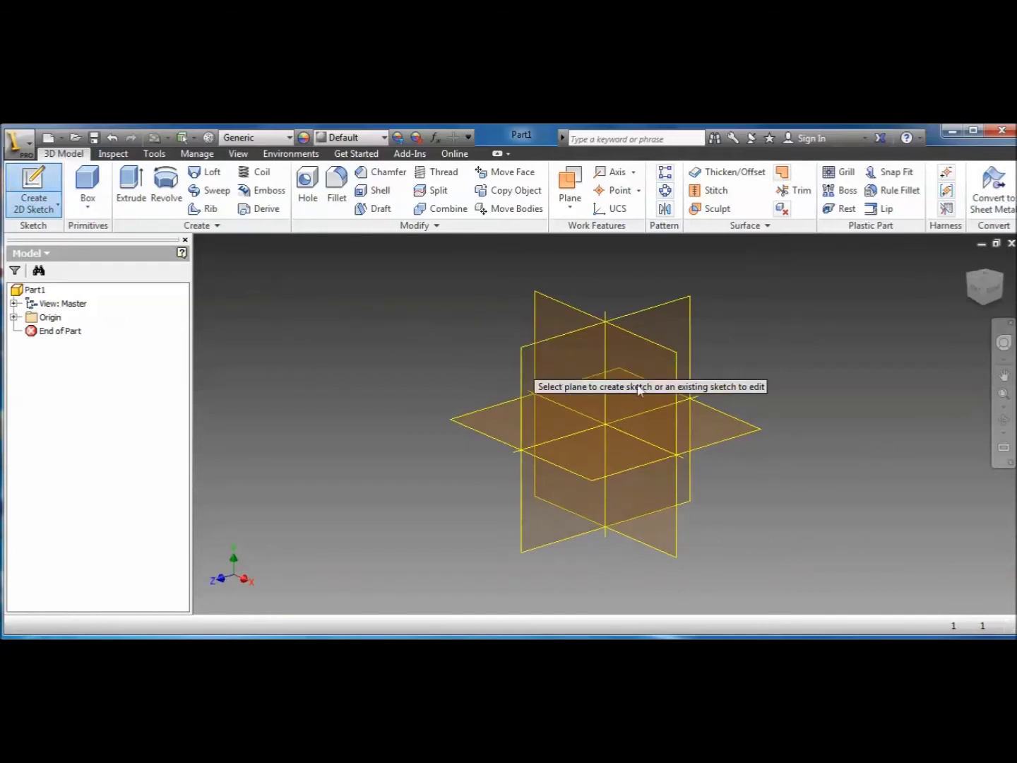
- Draw a 7 x 7 inch rectangle from the origin on the XY plane, view it front-on, and finish the sketch
left_click(650, 364)
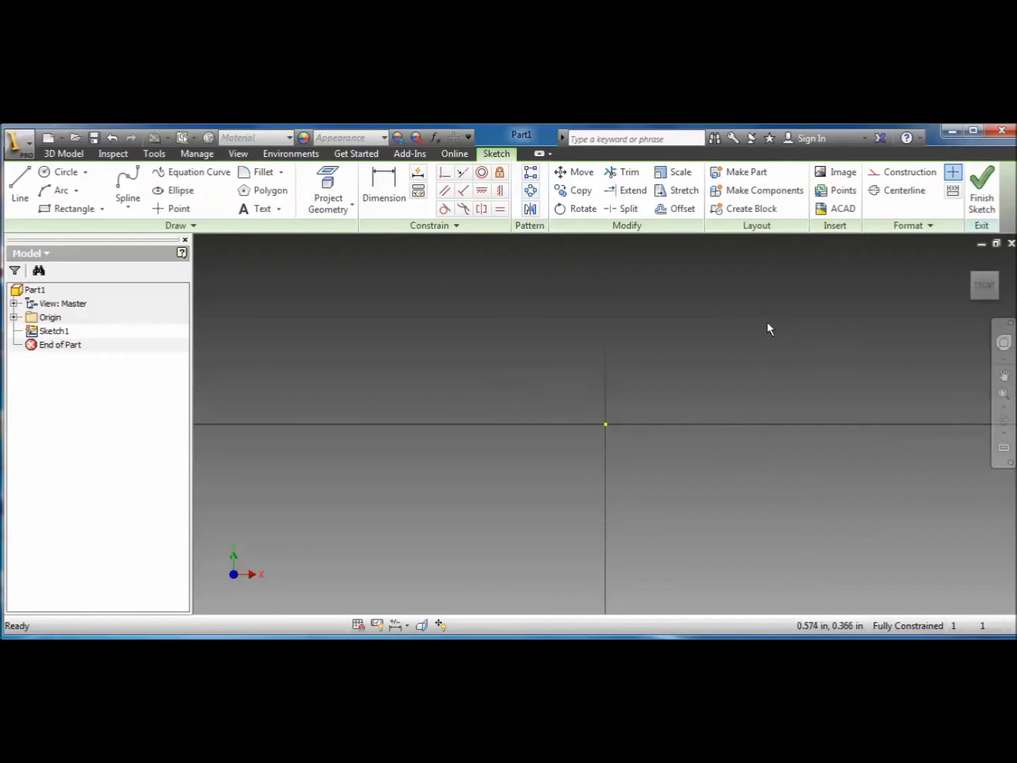
left_click(65, 206)
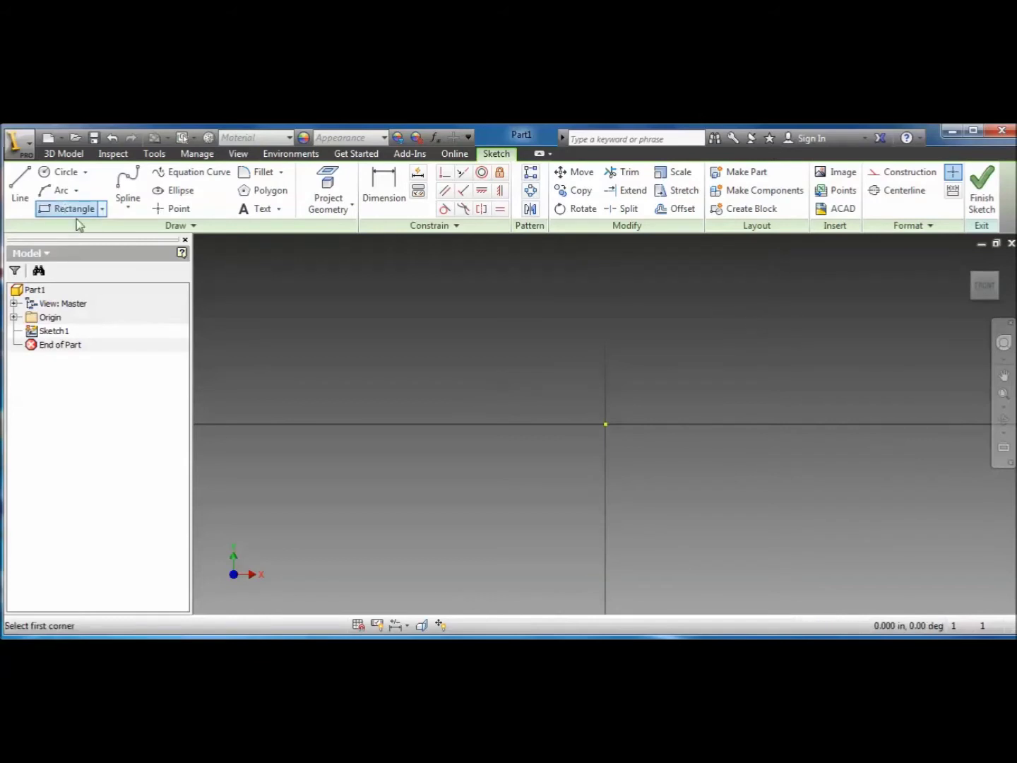
left_click(605, 424)
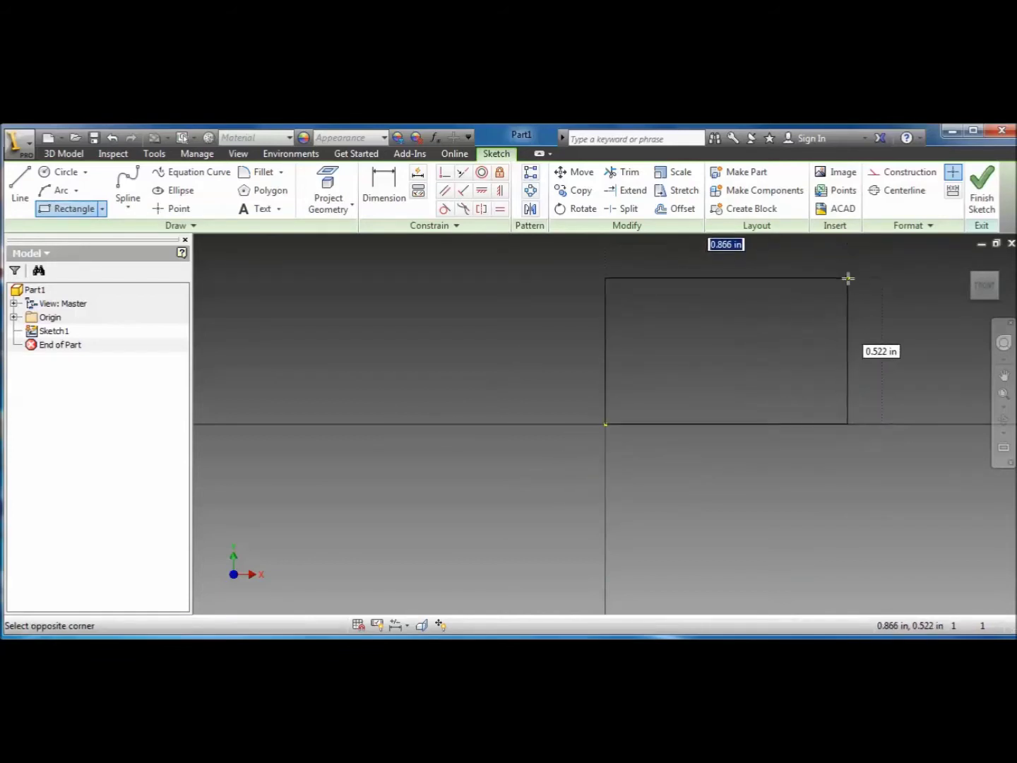
type("7")
key("Tab")
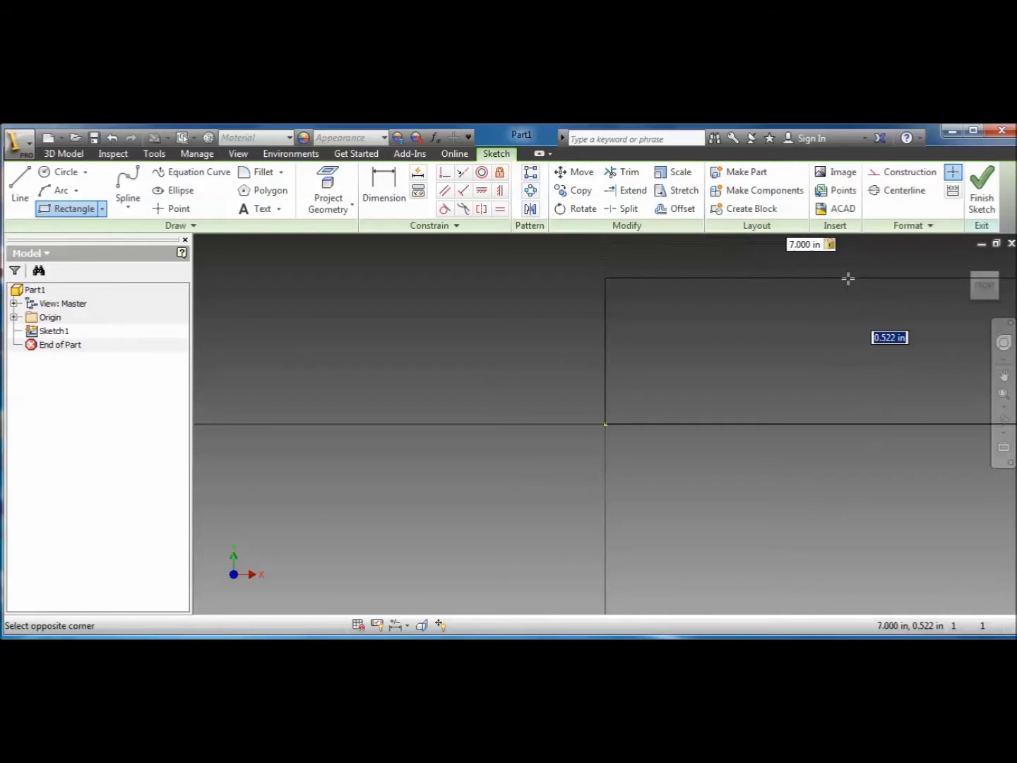
type("8")
key("Return")
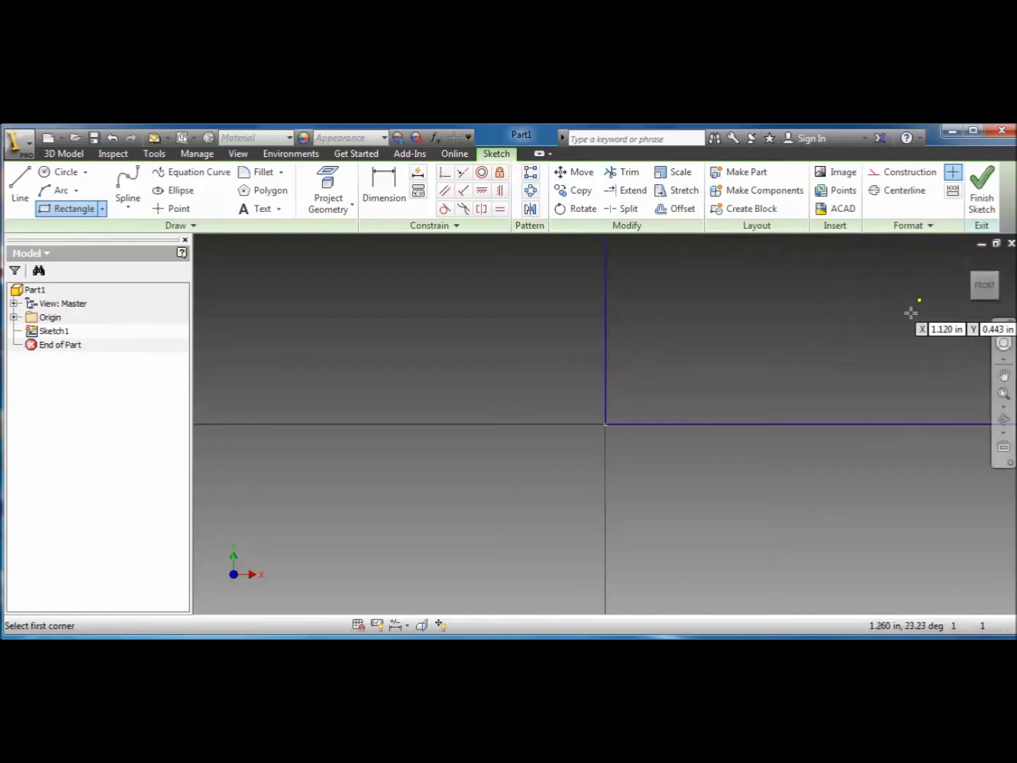
left_click(983, 284)
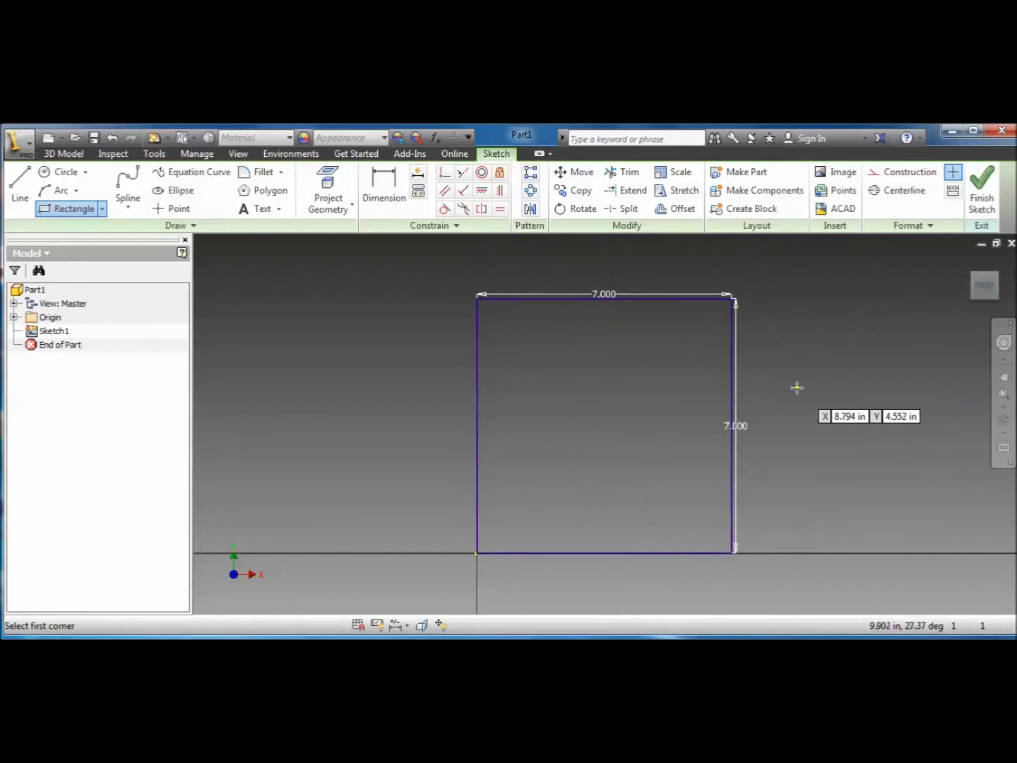
left_click(978, 189)
- Extrude the square sketch 3/4 inch into a solid plate and return to the home view
left_click(140, 196)
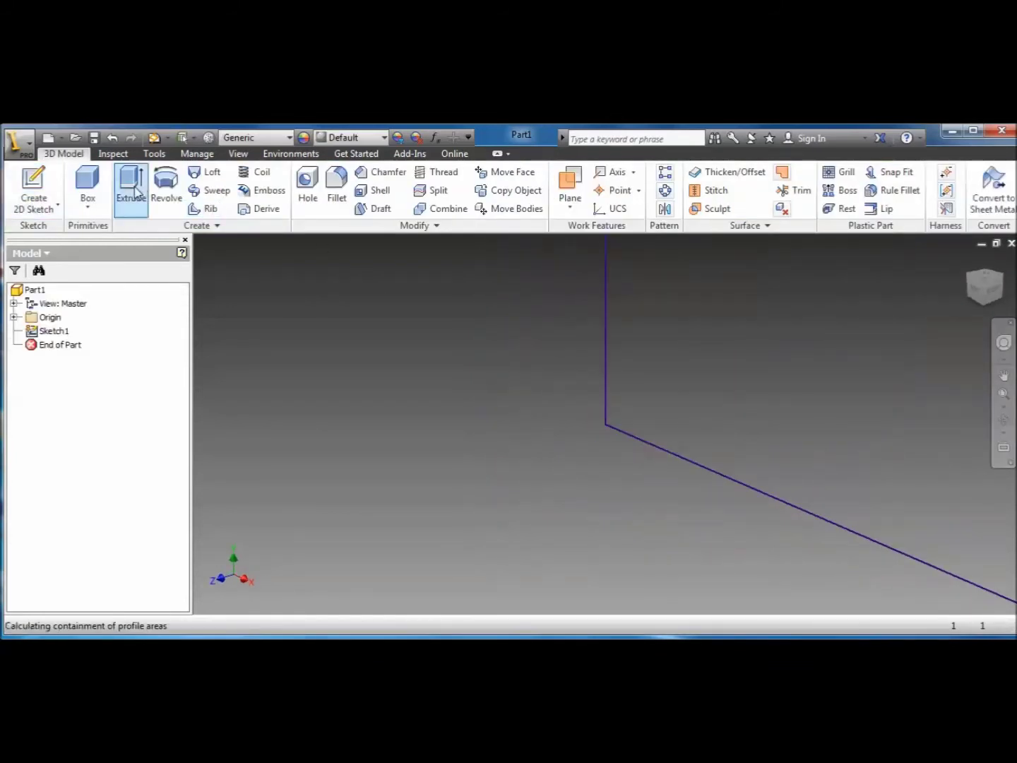
left_click_drag(278, 297, 244, 298)
type("3")
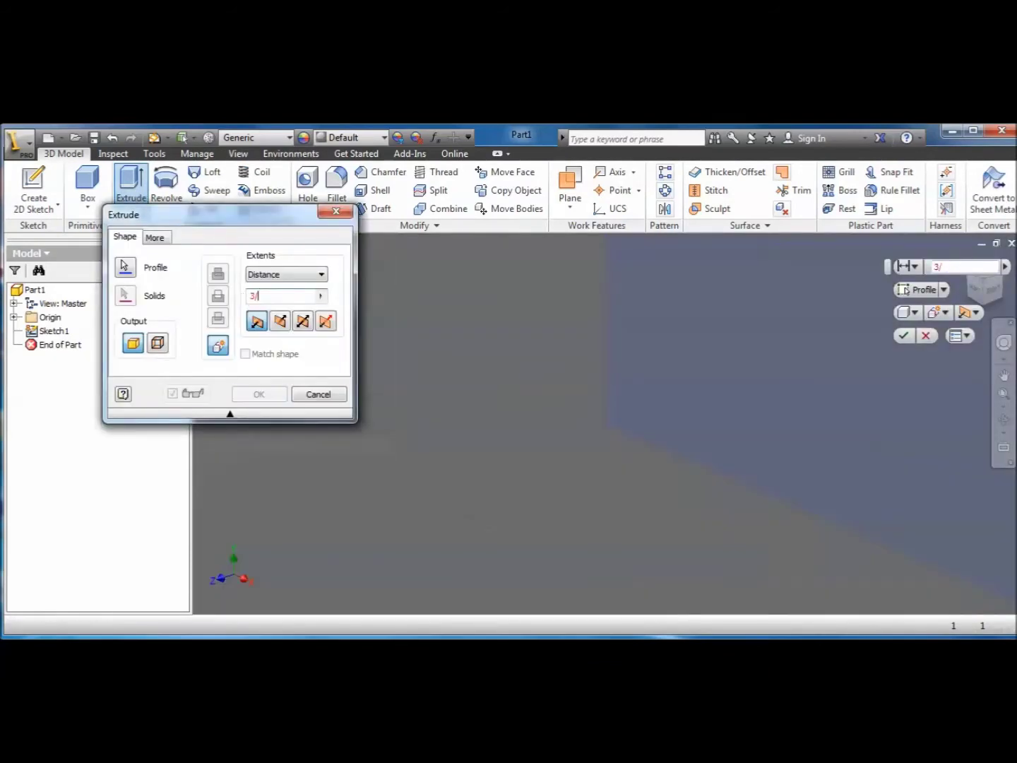
type("/4")
left_click(259, 396)
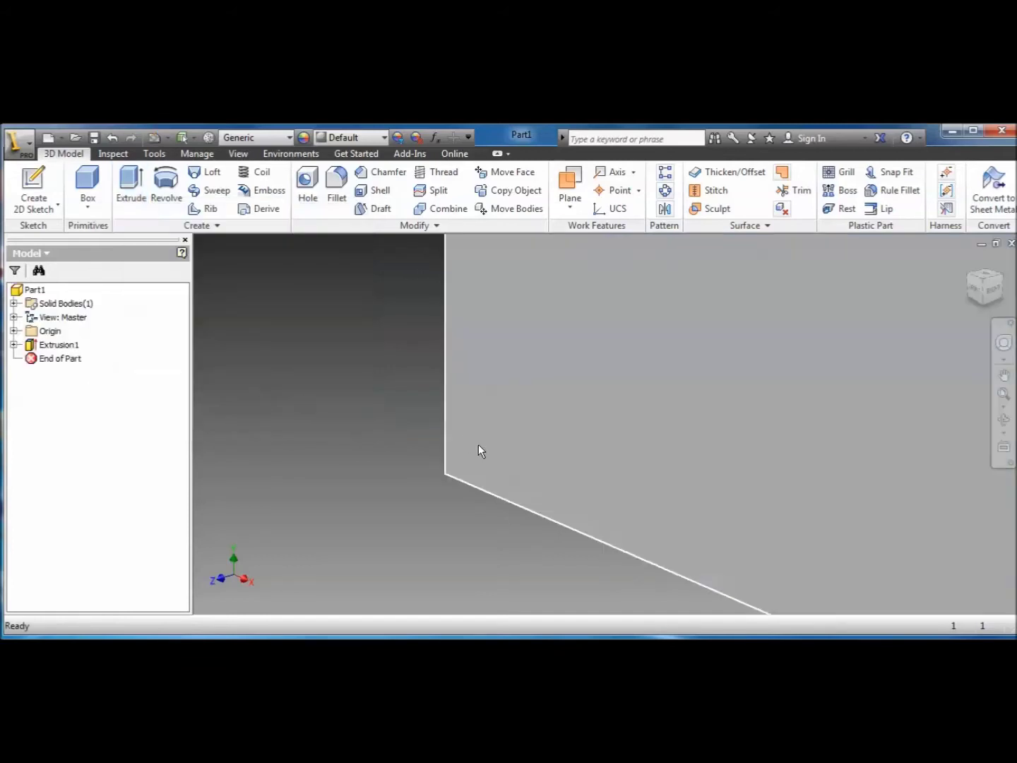
left_click(969, 263)
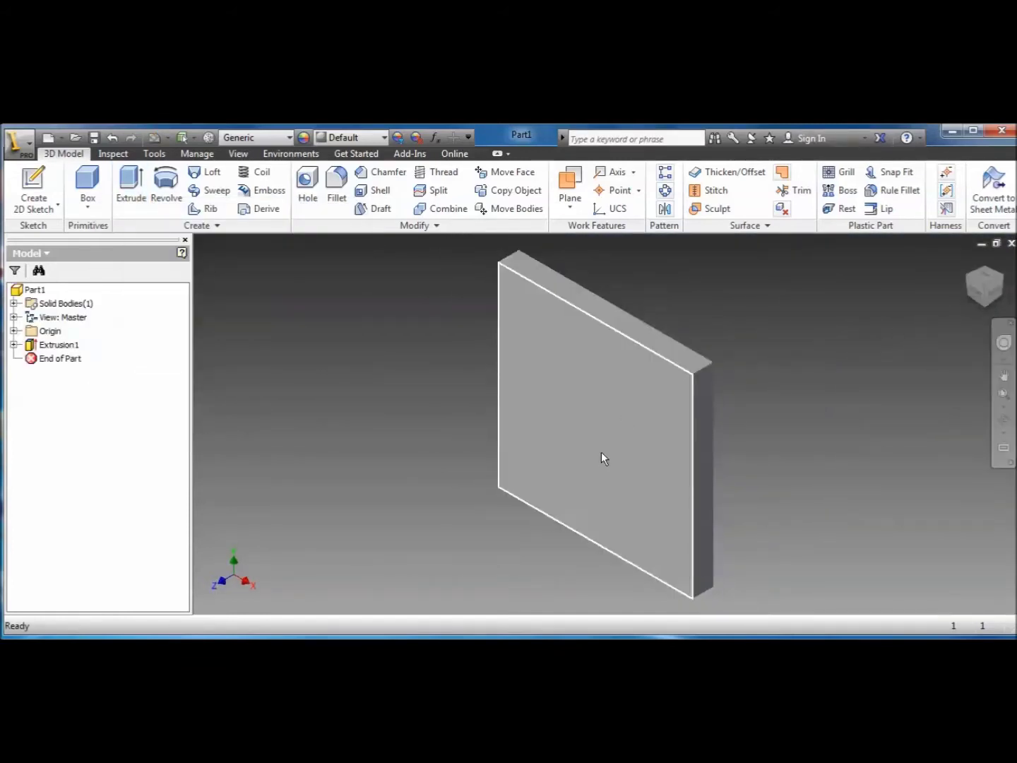
- On the plate's front face, draw a 0.5 x 0.5 inch helper square at the bottom-left corner
left_click(34, 182)
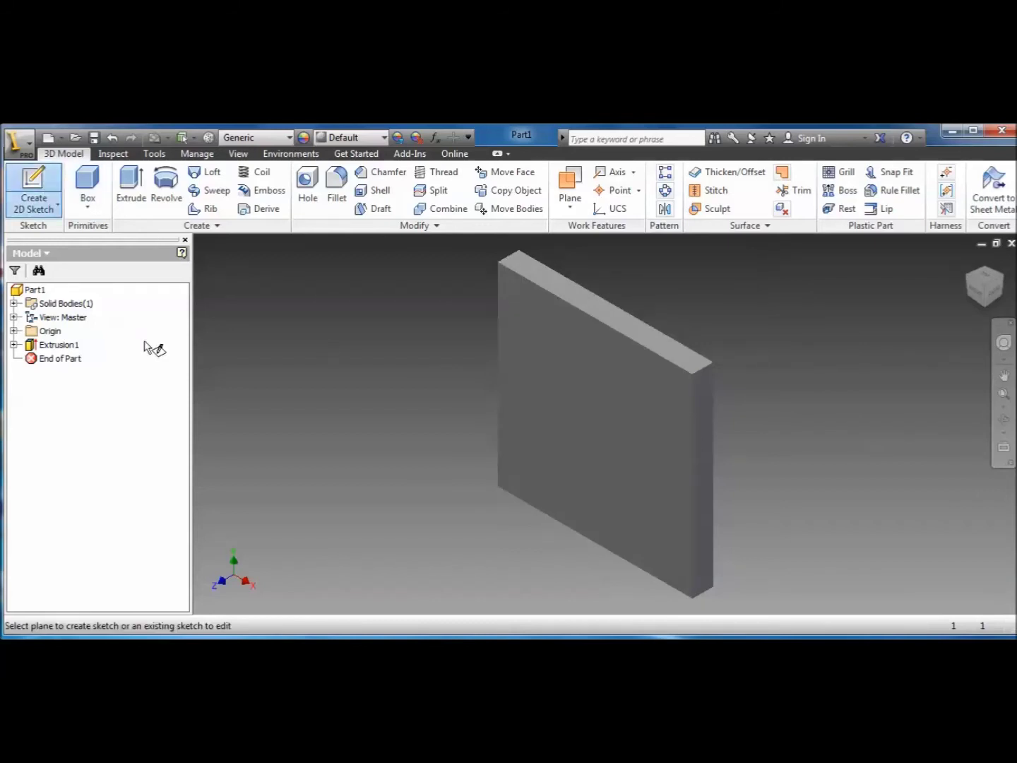
left_click(511, 408)
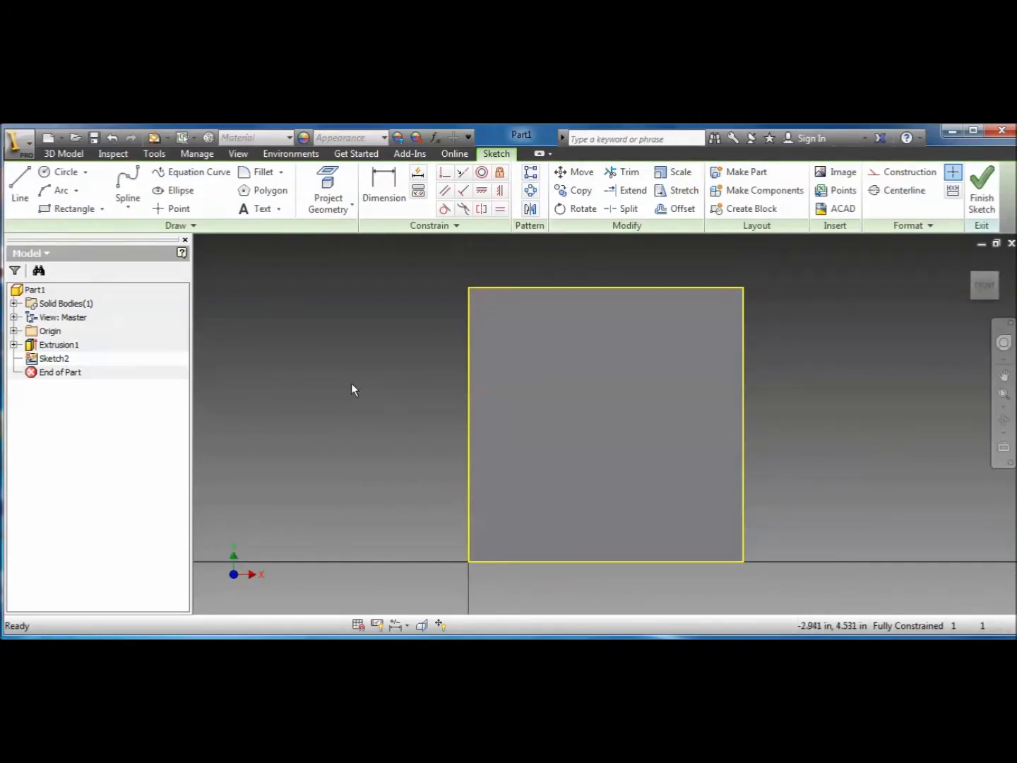
left_click(68, 209)
left_click(468, 561)
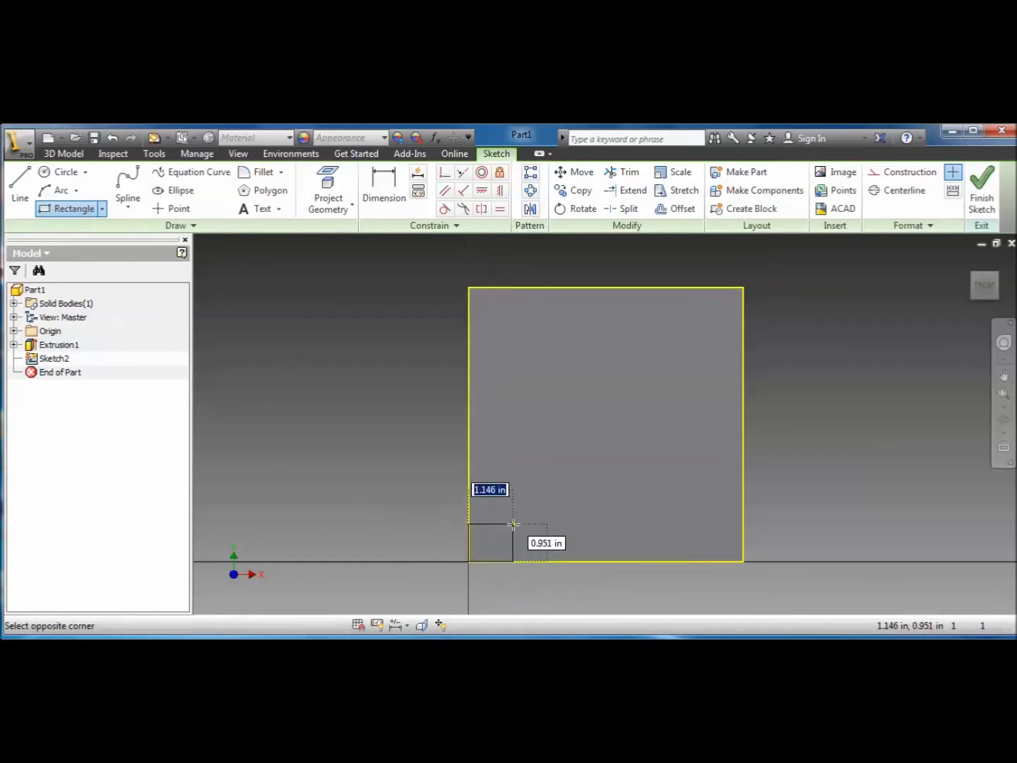
type(".")
key("Tab")
type(".")
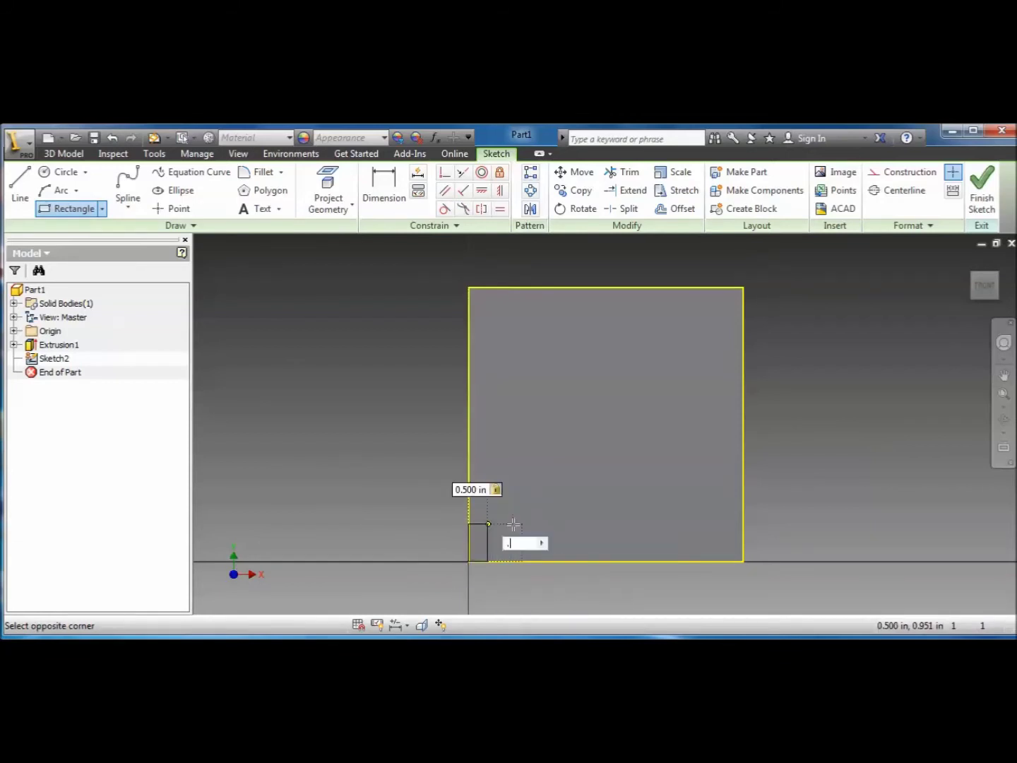
key("Return")
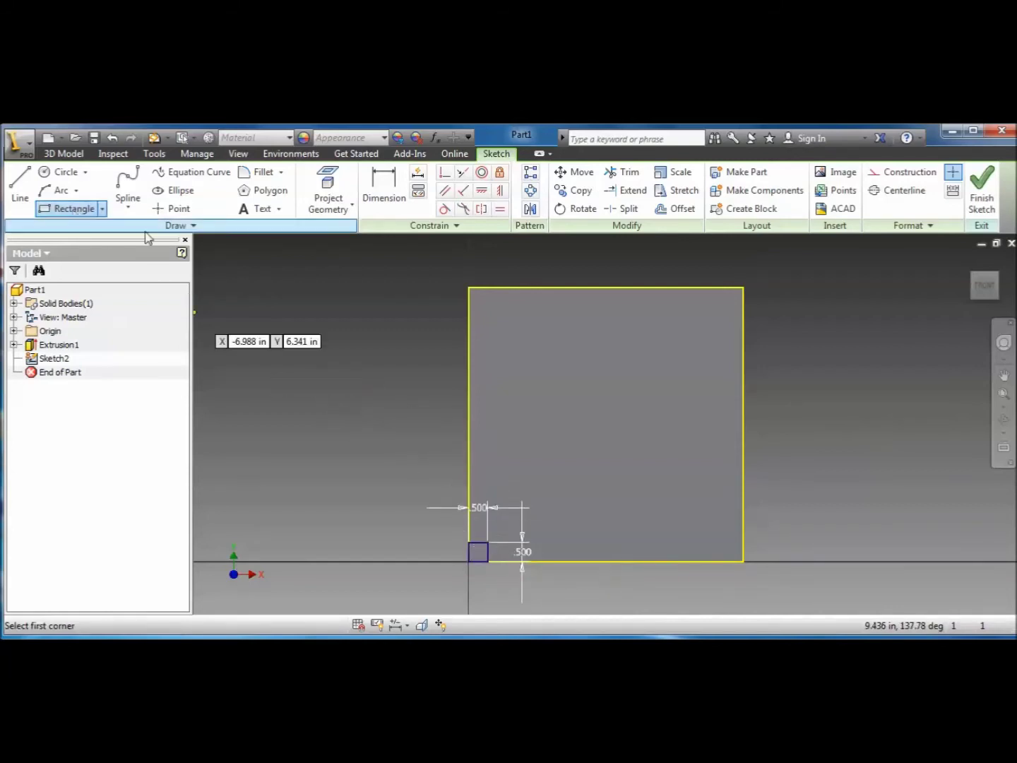
- Draw a 6 x 6 inch square starting from the helper square's inner corner
left_click(488, 542)
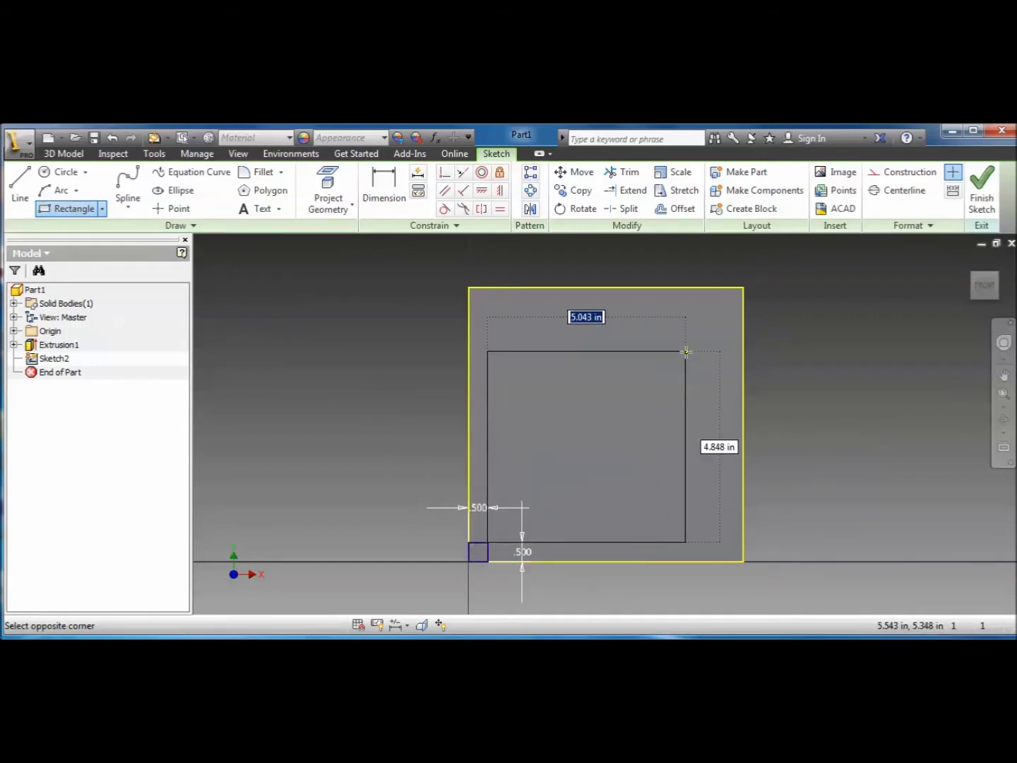
type("6")
key("Tab")
type("6")
key("Return")
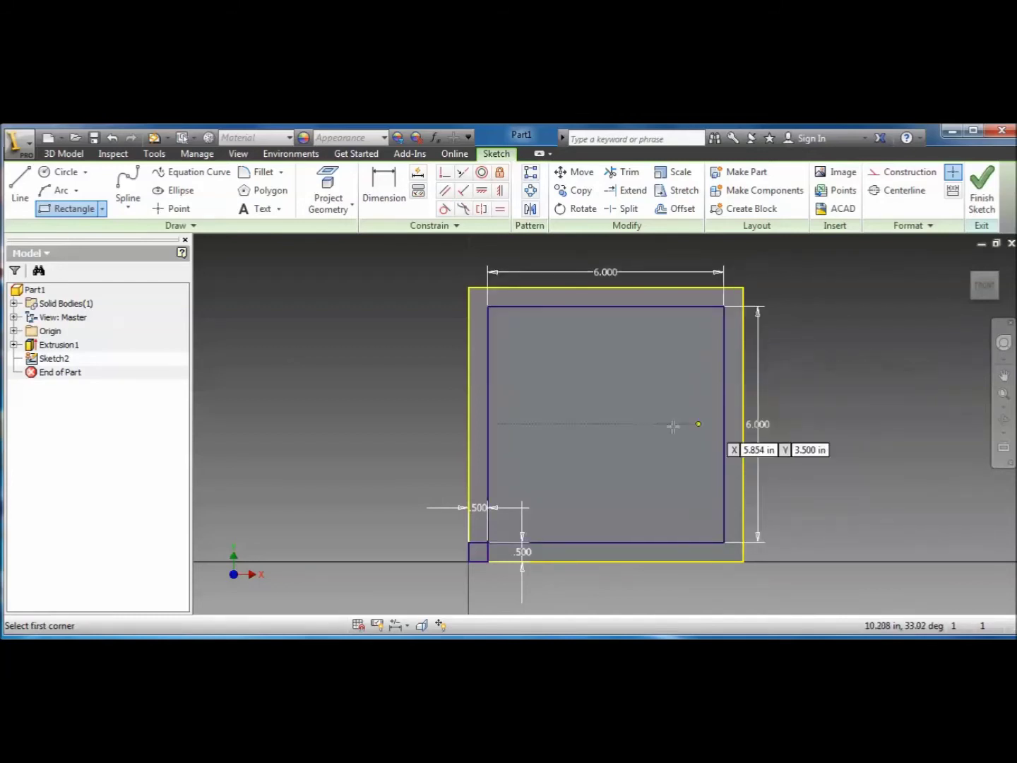
right_click(372, 411)
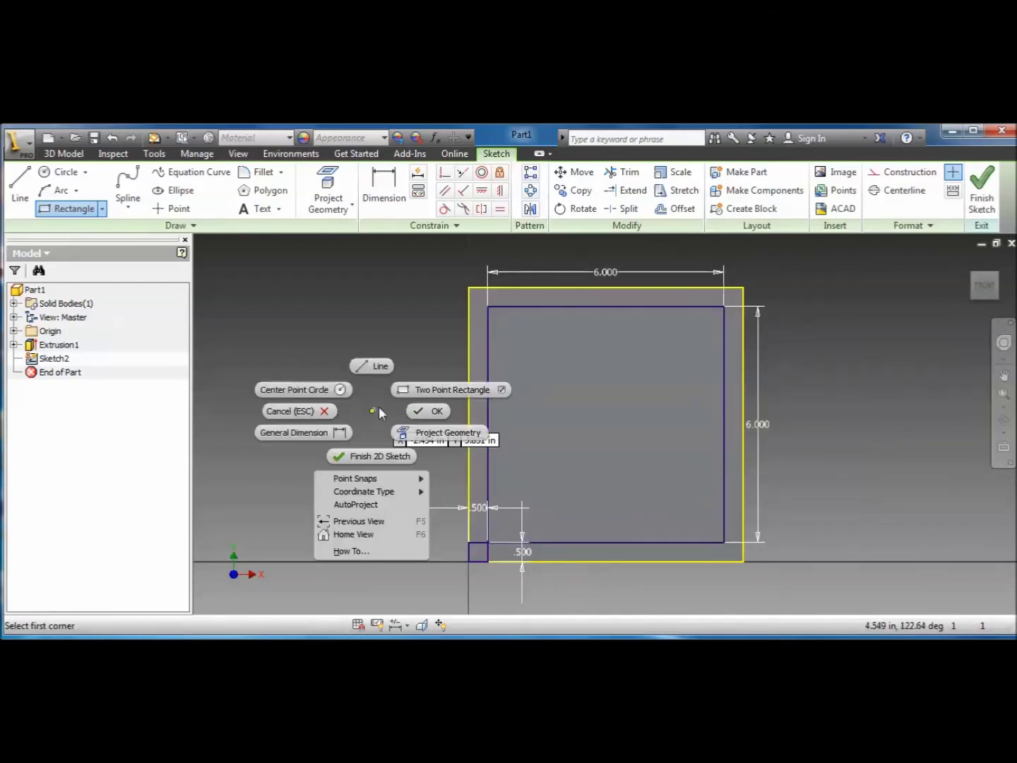
left_click(422, 411)
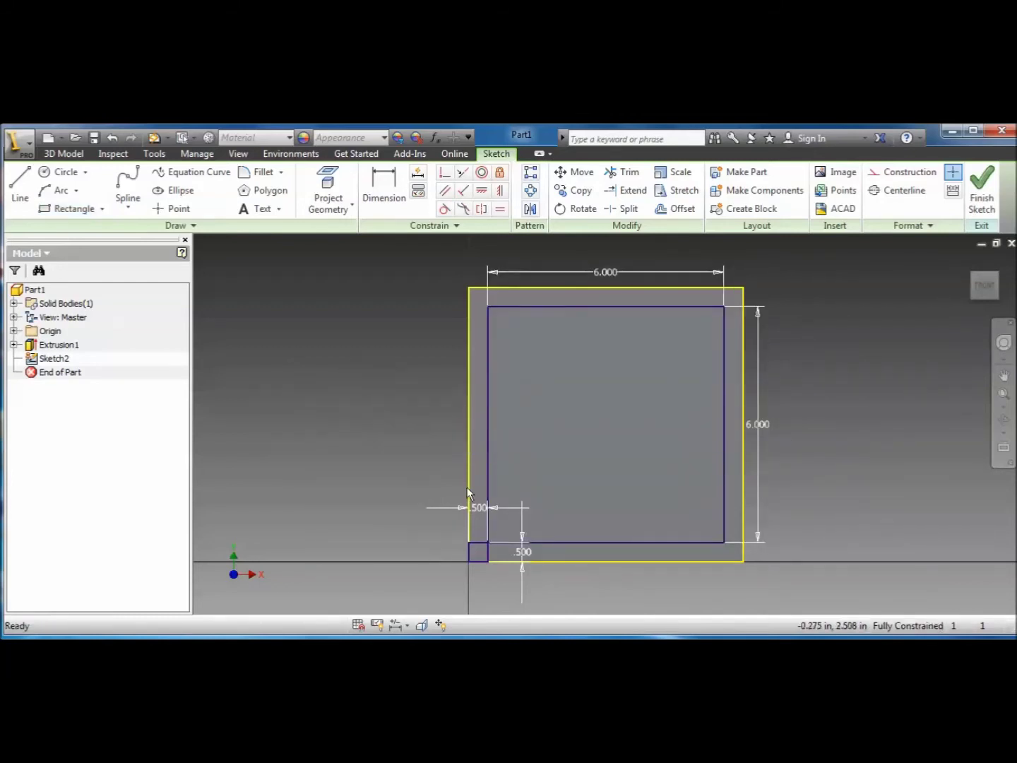
- Delete the helper square's edges, restoring the 6-inch square's left edge
left_click(476, 541)
key("Delete")
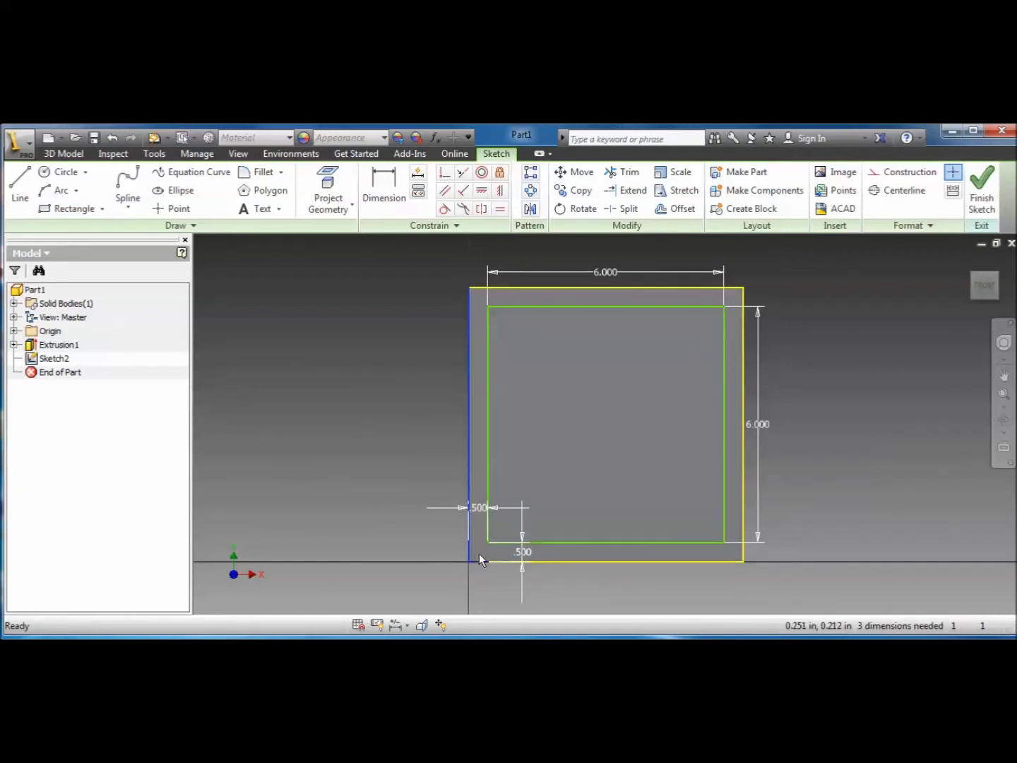
key("Delete")
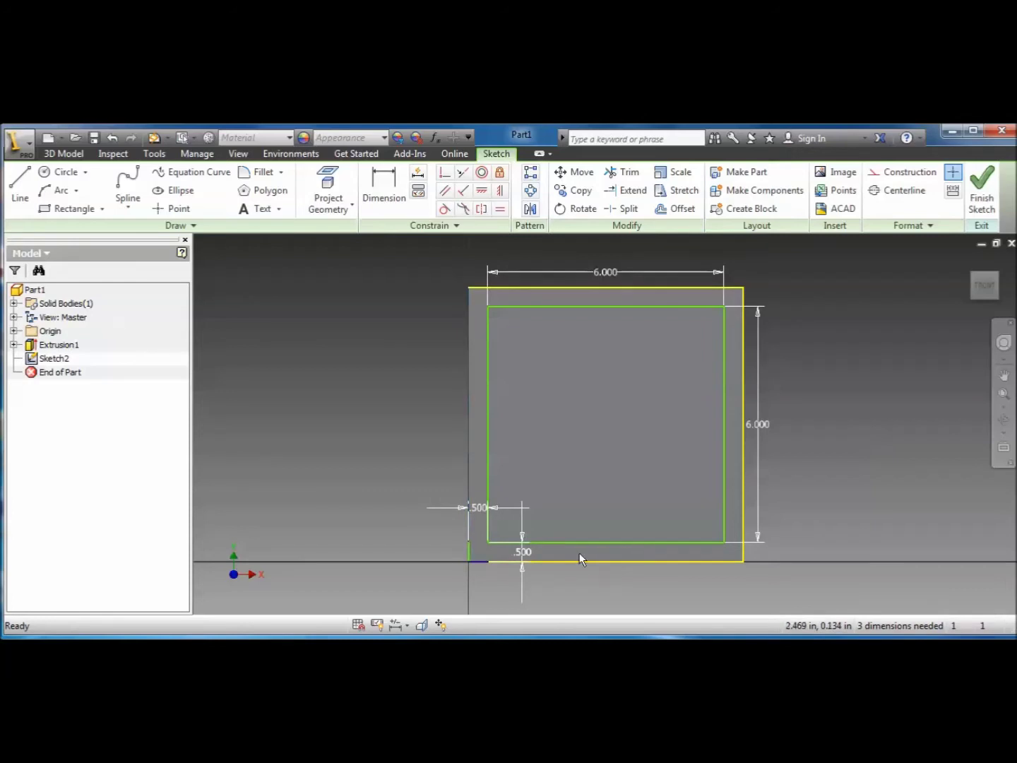
left_click(113, 140)
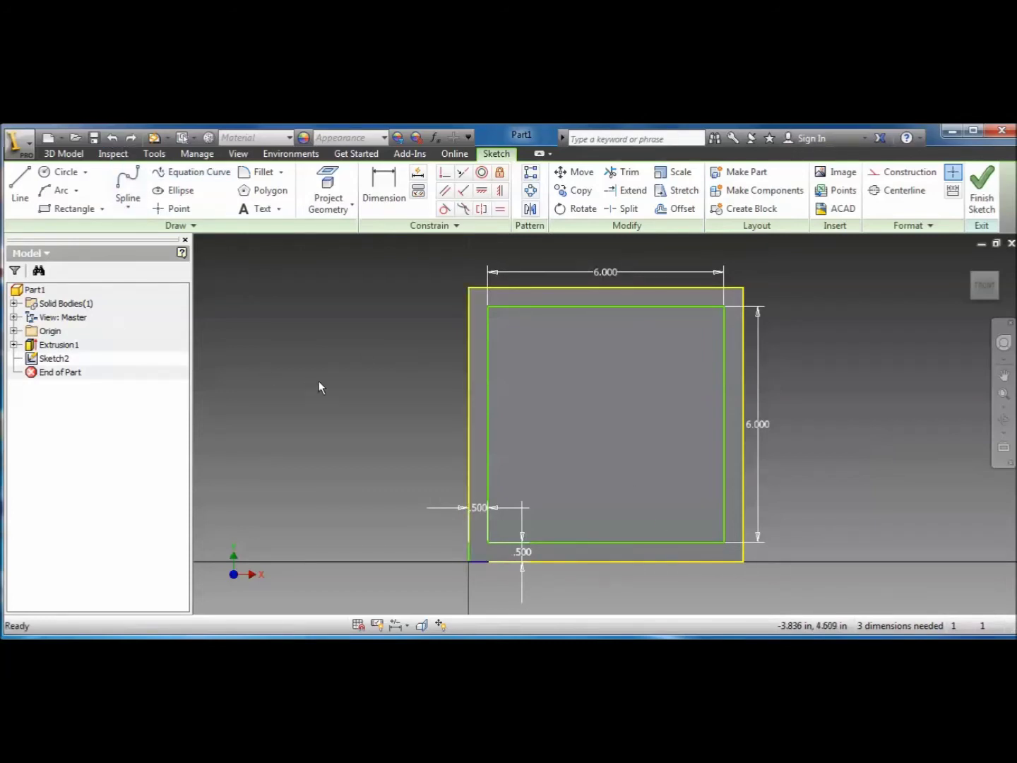
- Cut the inner 6-inch square 1/4 inch deep into the plate as a recessed pocket
left_click(984, 193)
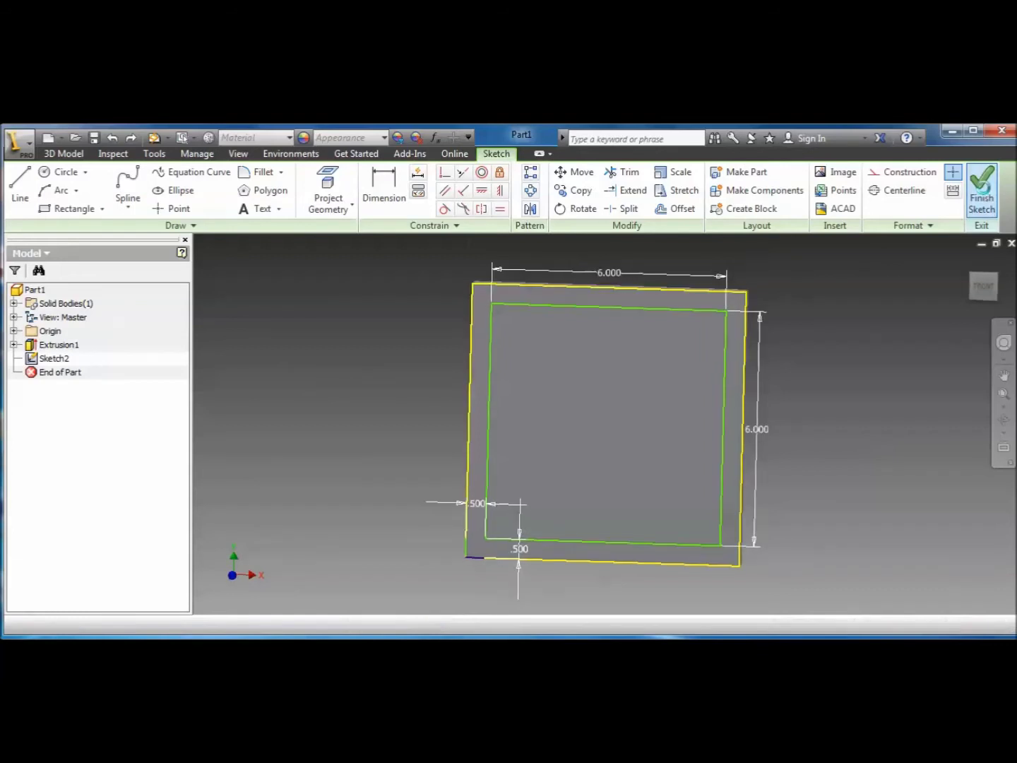
left_click(131, 185)
left_click(541, 387)
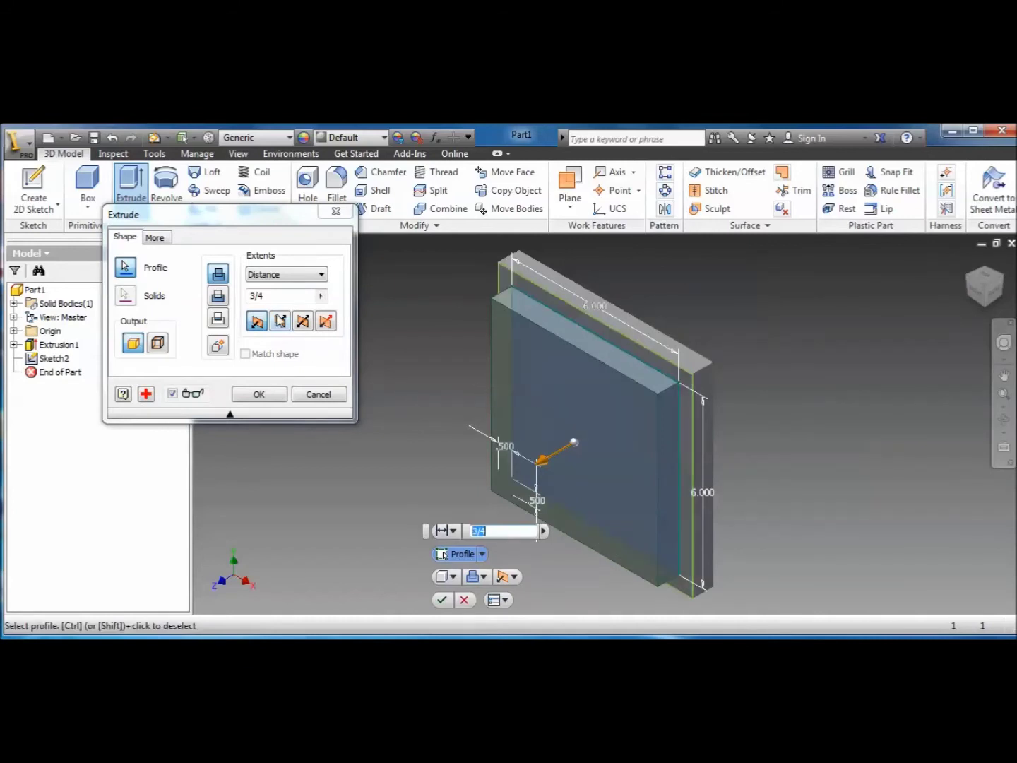
left_click(279, 320)
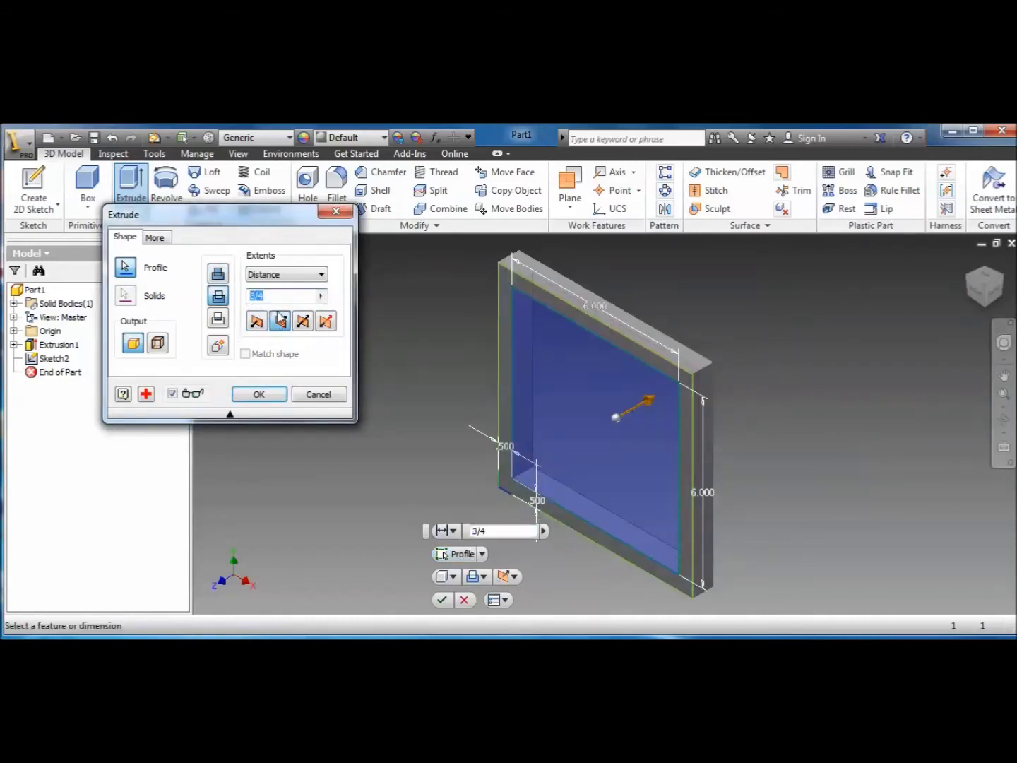
type("1/4")
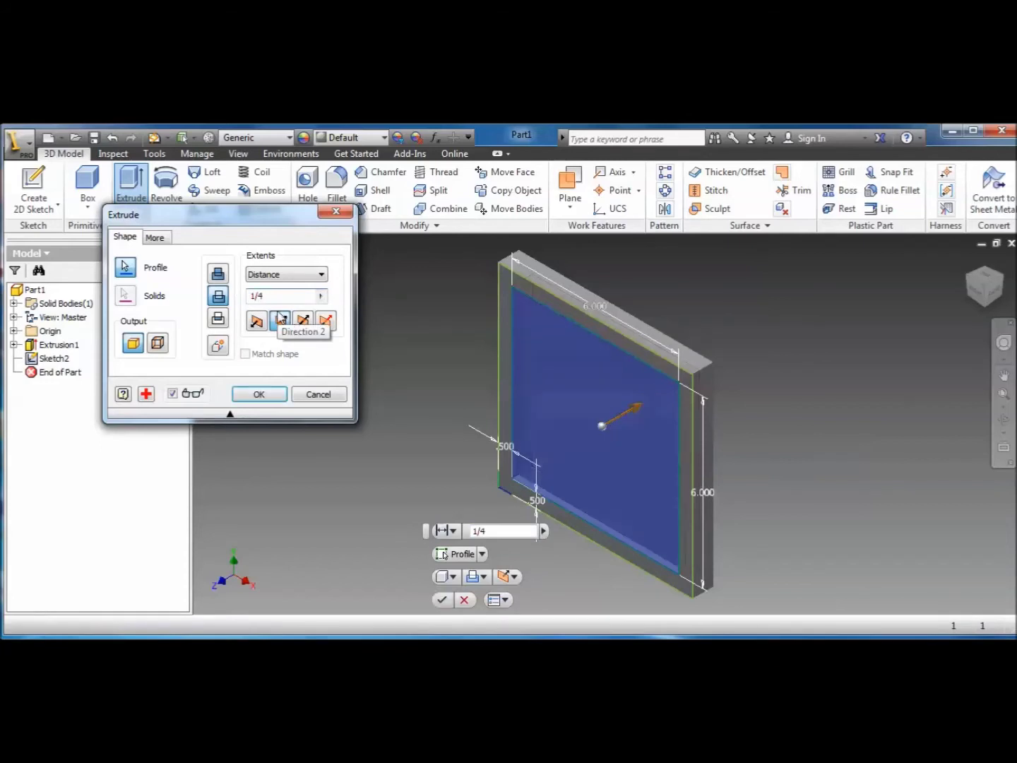
left_click(257, 394)
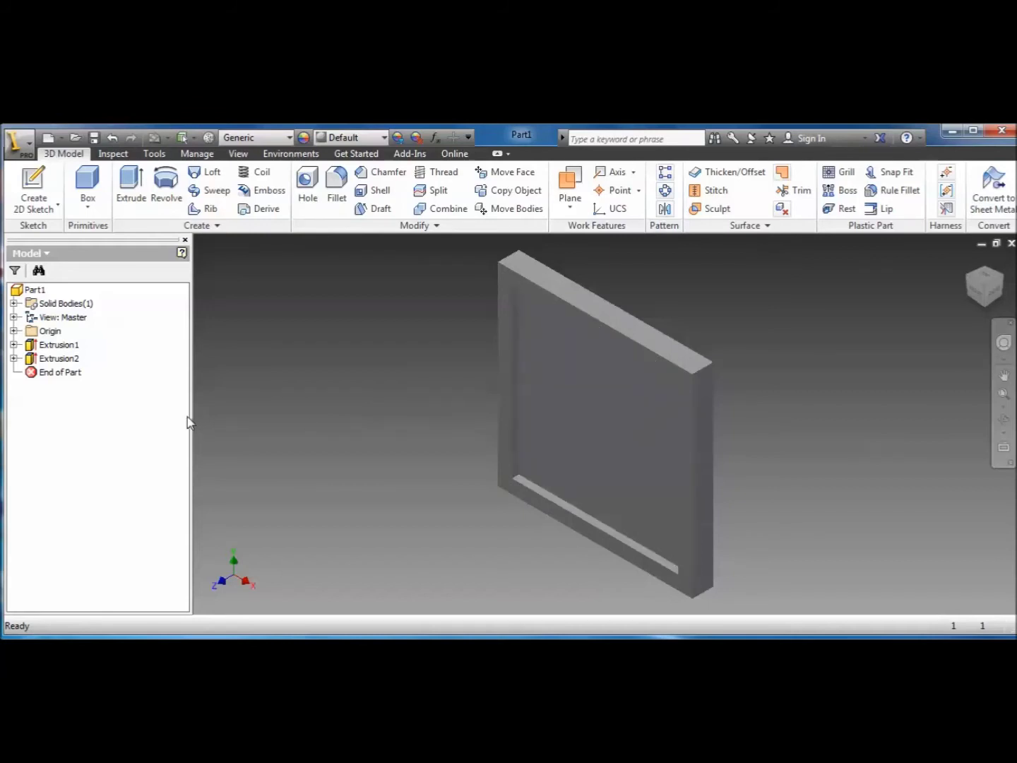
left_click(288, 137)
- Apply Wood (Birch) to the tray and save it over the existing Part1.ipt
left_click_drag(355, 233, 351, 376)
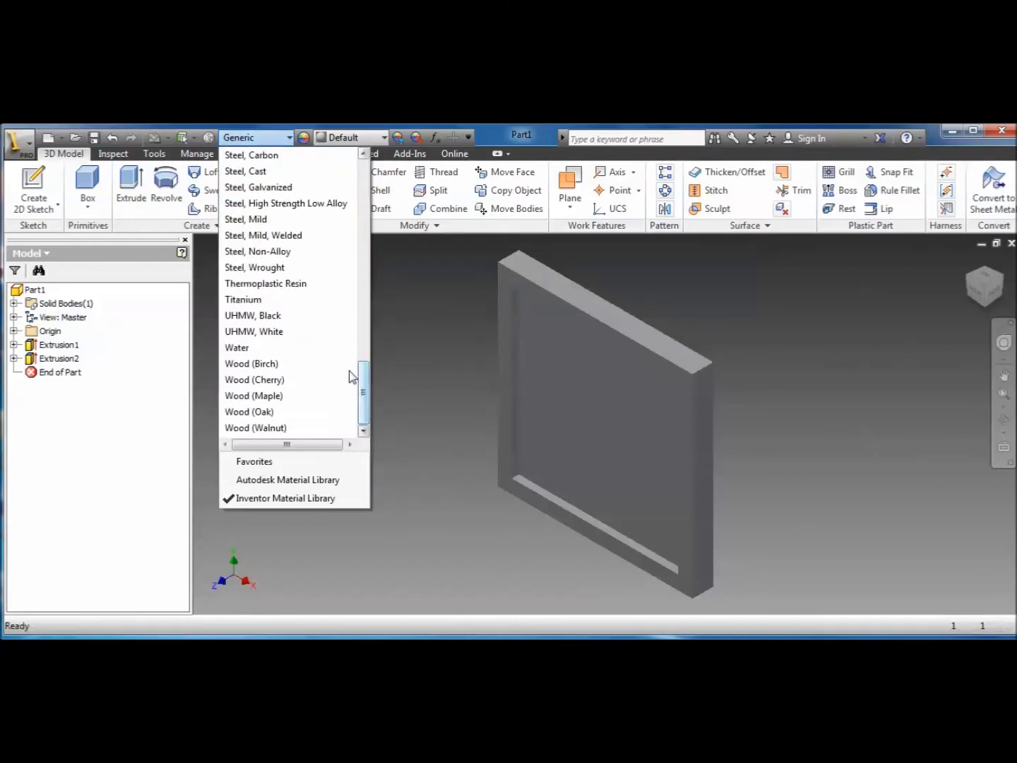
left_click(275, 364)
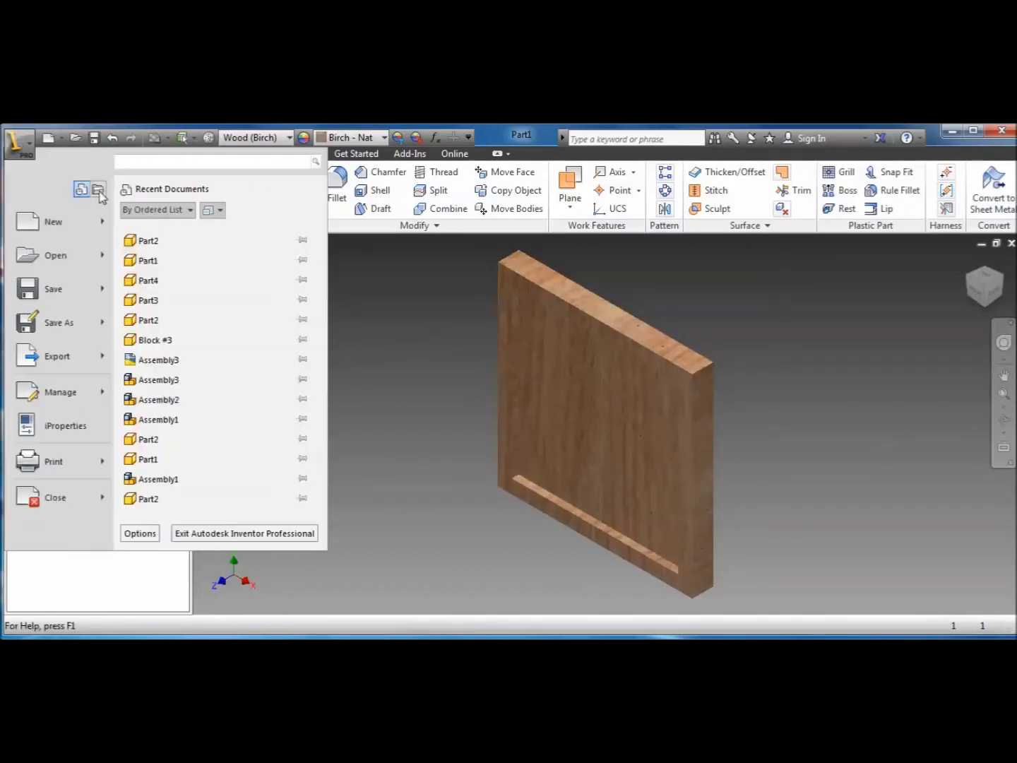
left_click(18, 141)
left_click(63, 322)
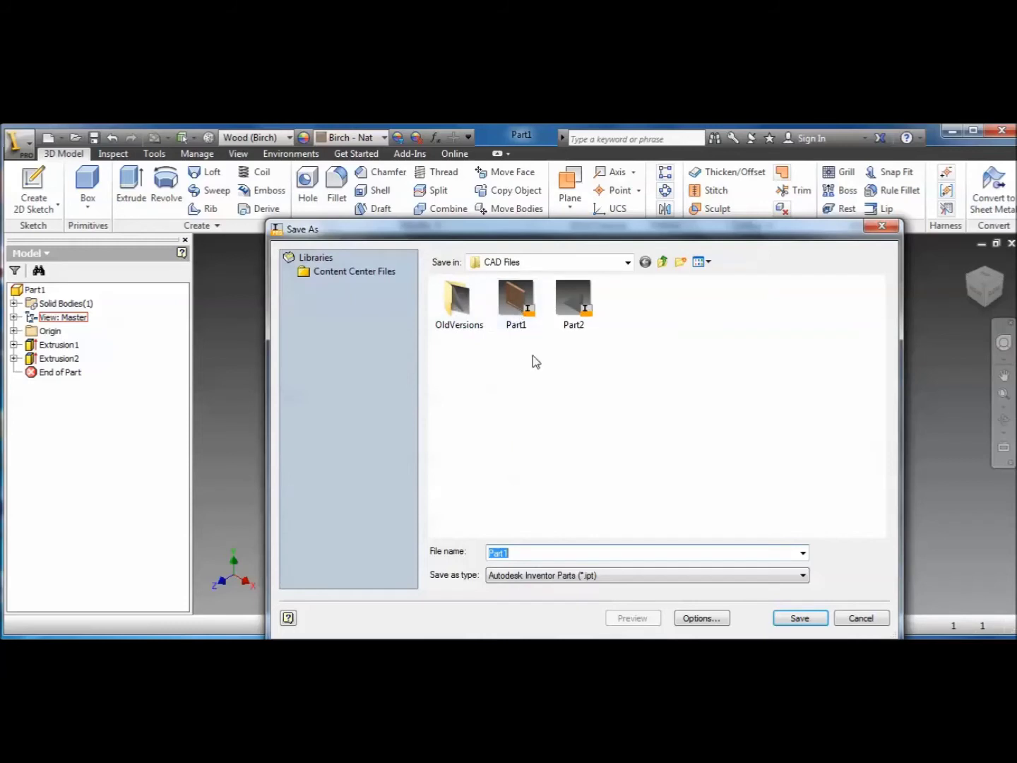
left_click(798, 620)
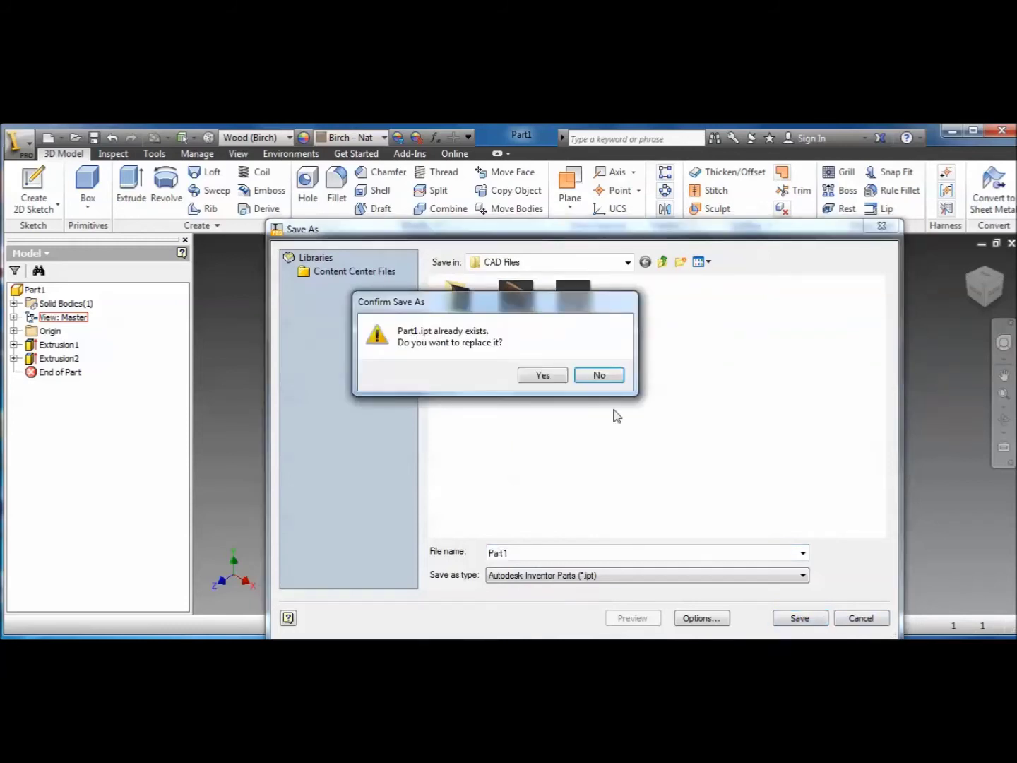
left_click(543, 375)
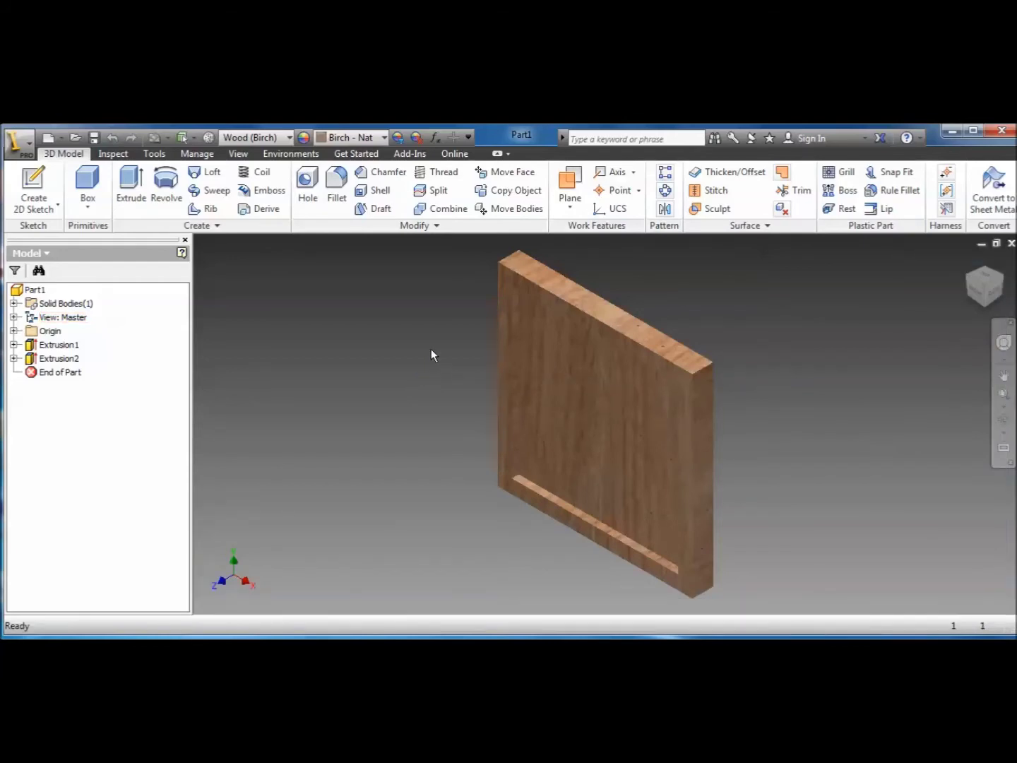
- Create a new empty part file, Part2
left_click(17, 142)
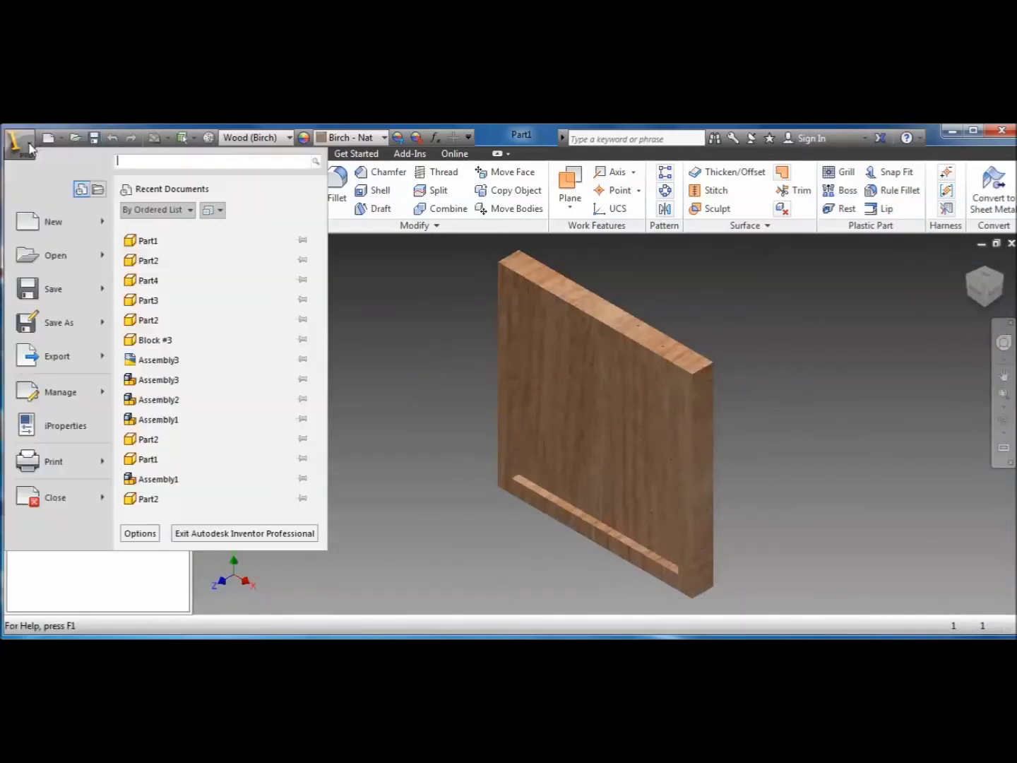
mouse_move(55, 226)
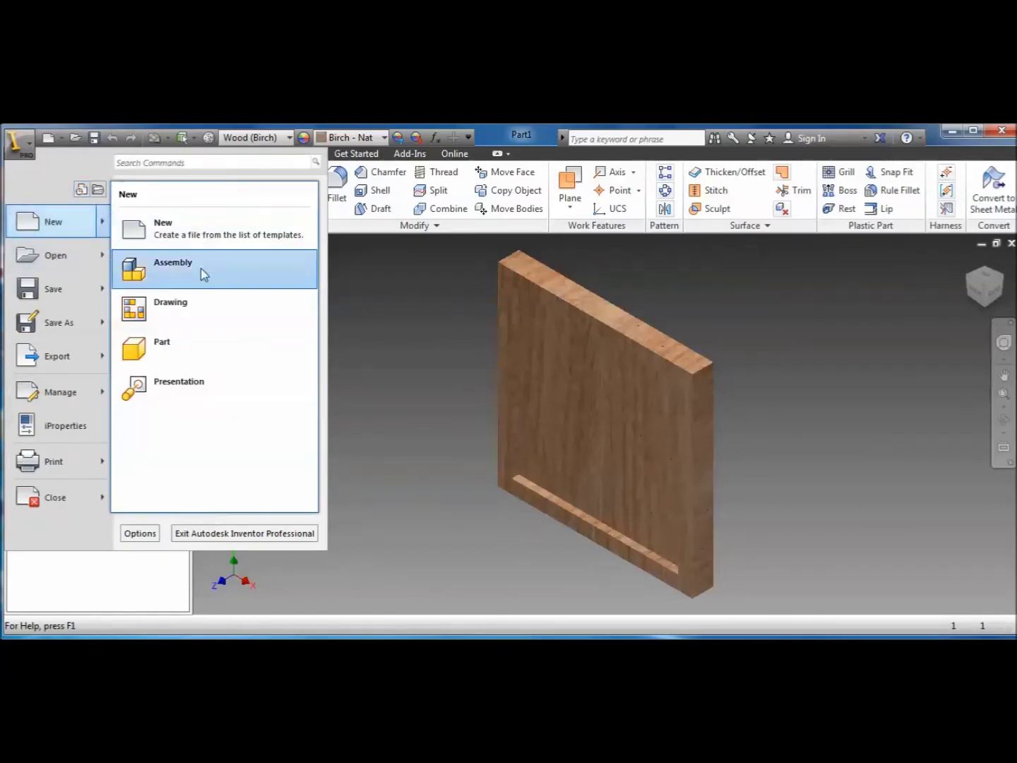
left_click(186, 340)
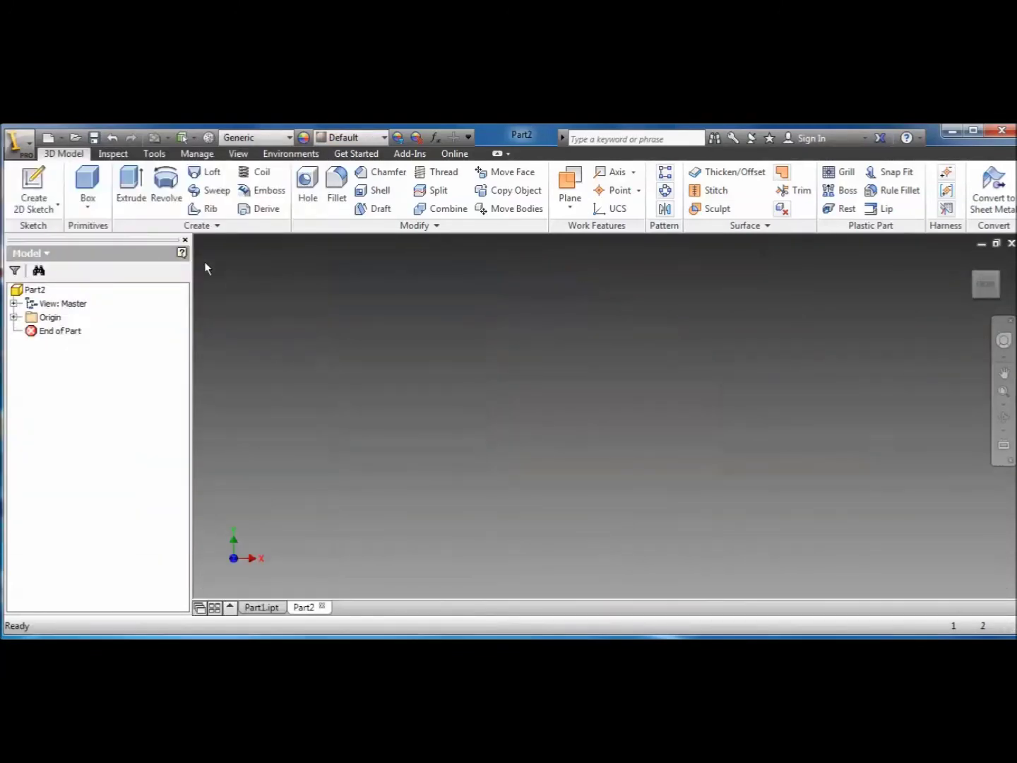
- Sketch a 6 x 6 inch square from the origin on an origin plane, viewed front-on
left_click(34, 185)
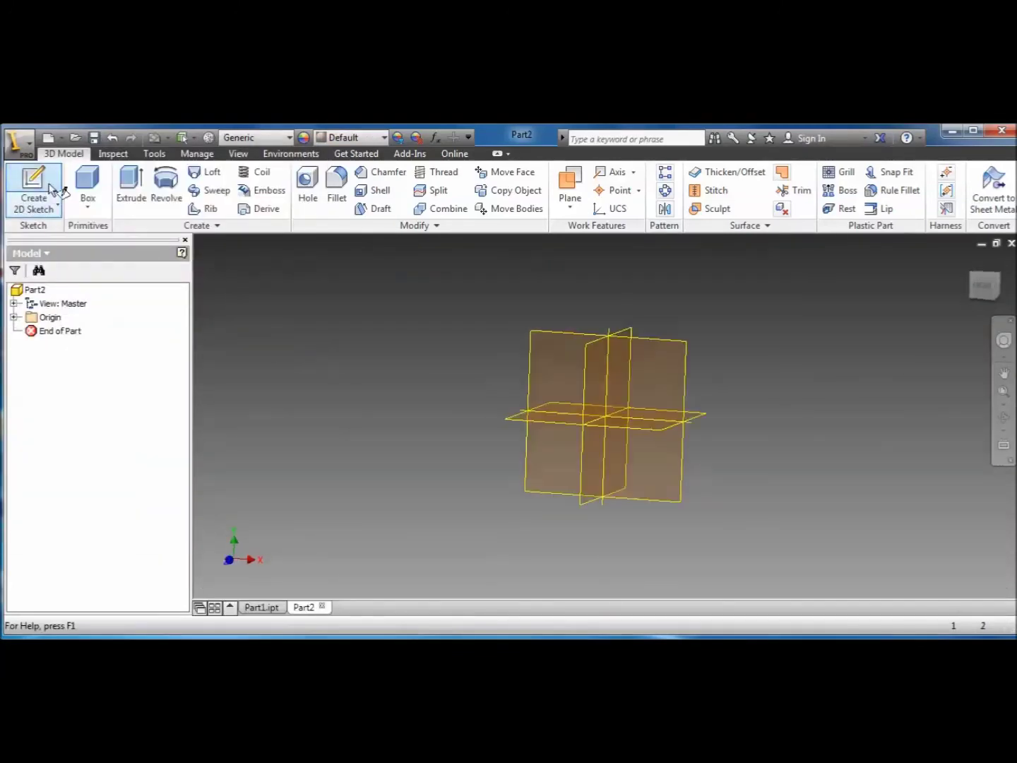
left_click(659, 389)
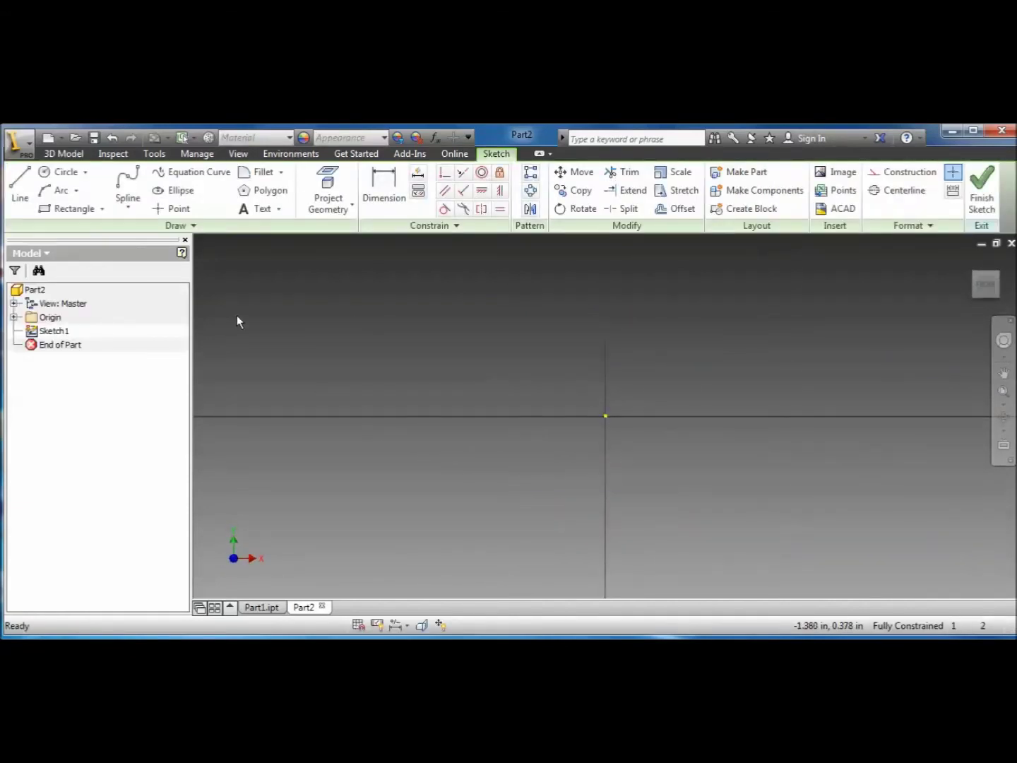
left_click(77, 210)
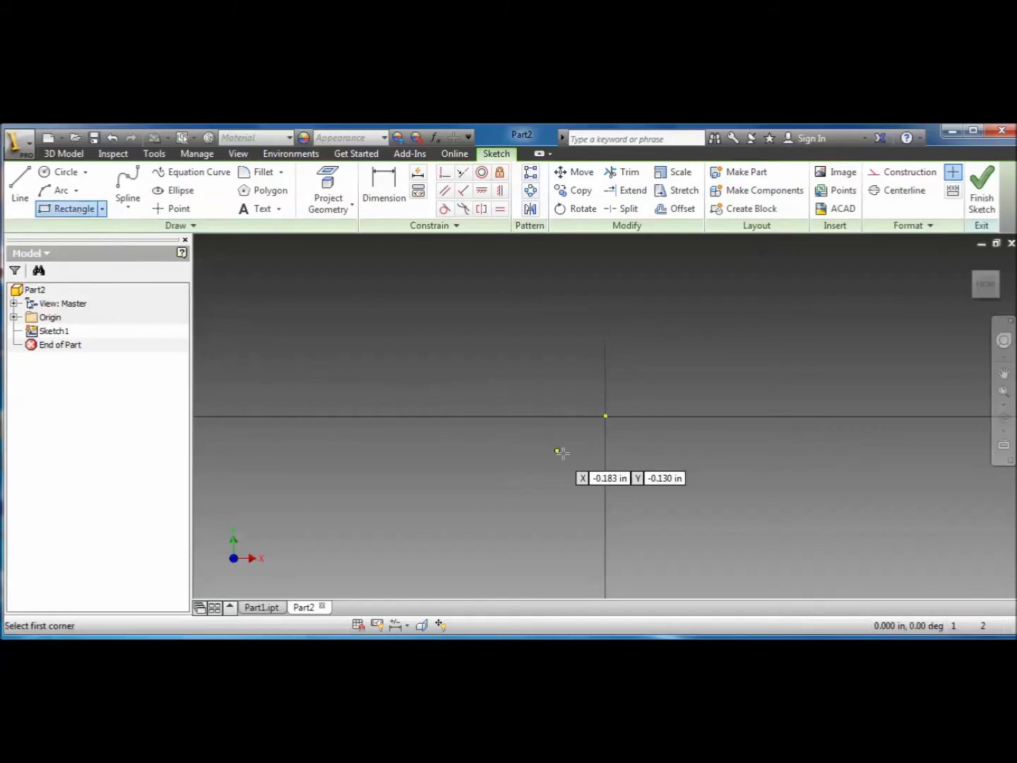
left_click(605, 416)
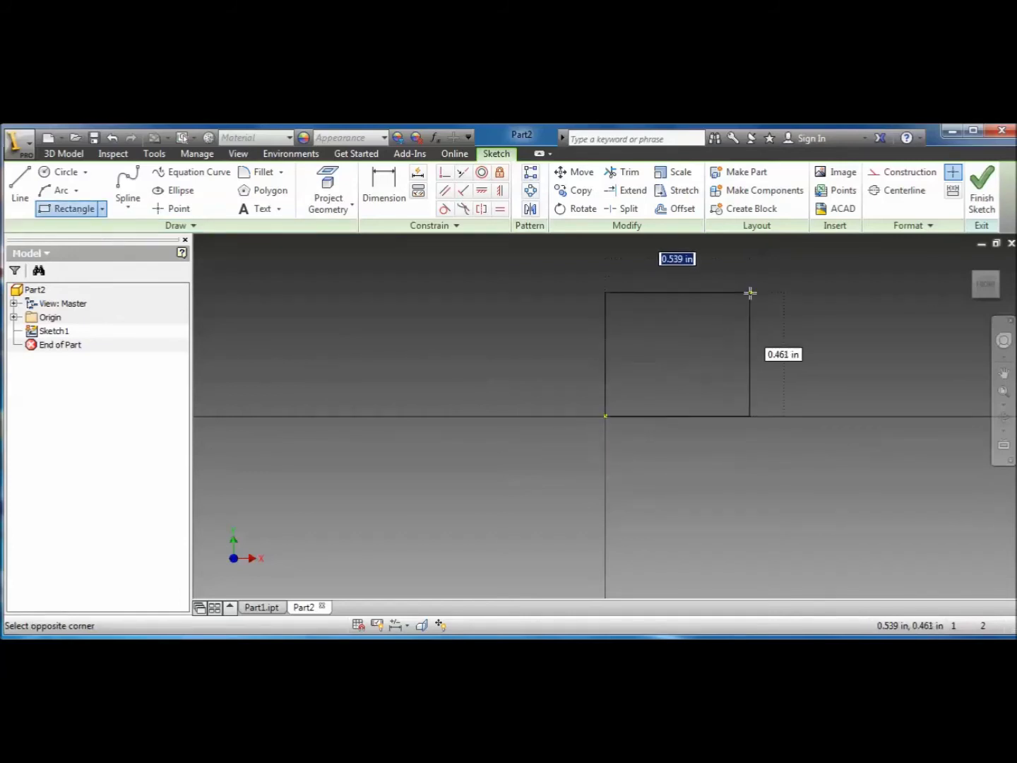
type("6")
key("Tab")
type("6")
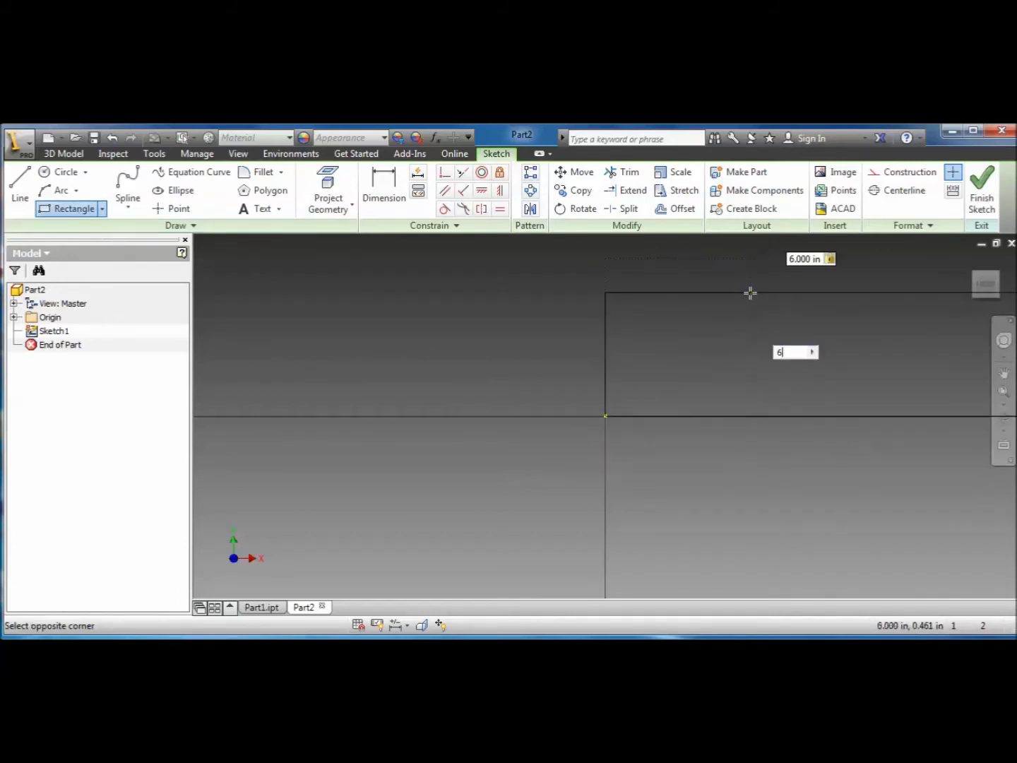
key("Return")
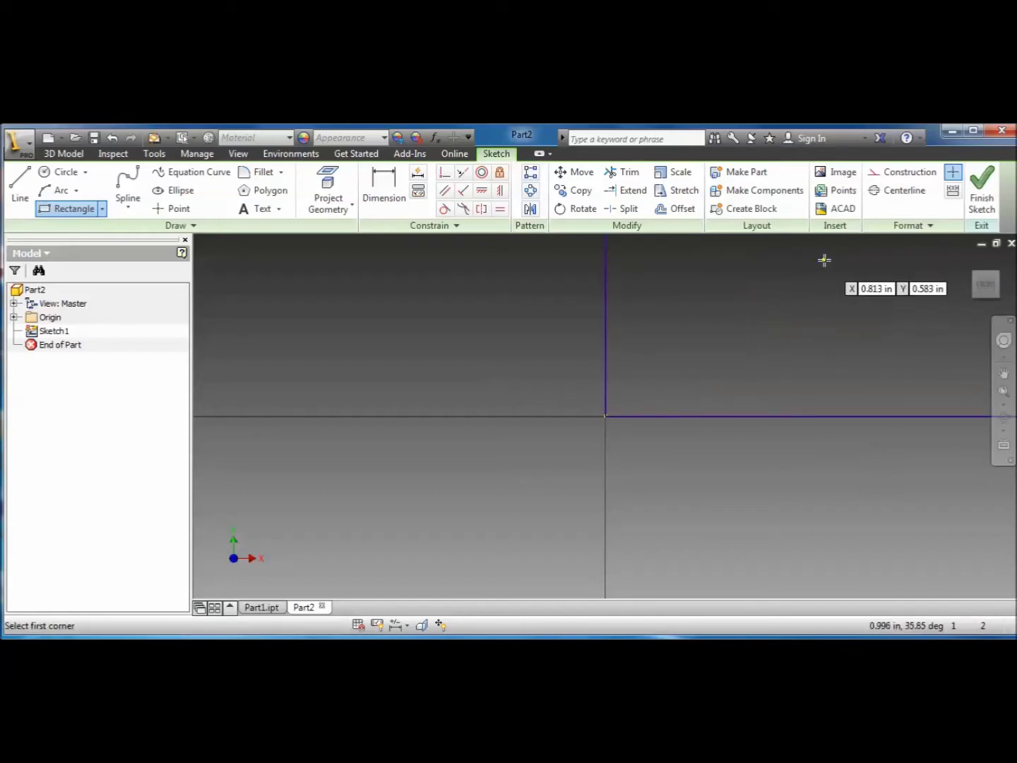
left_click(986, 284)
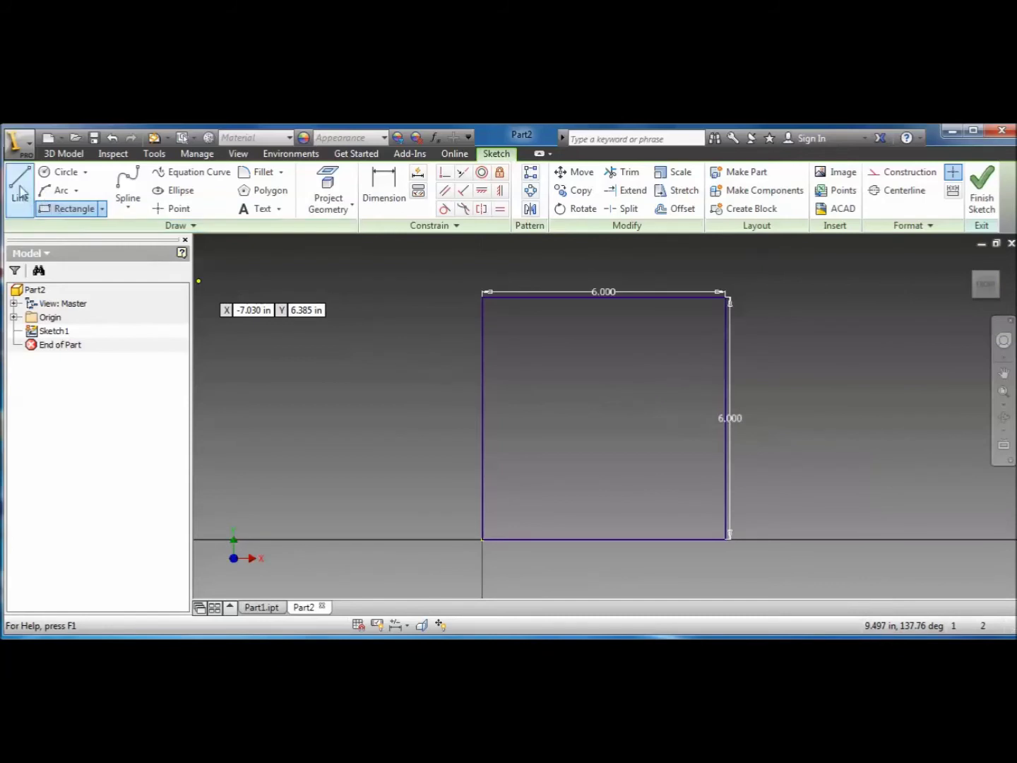
right_click(261, 299)
left_click(308, 298)
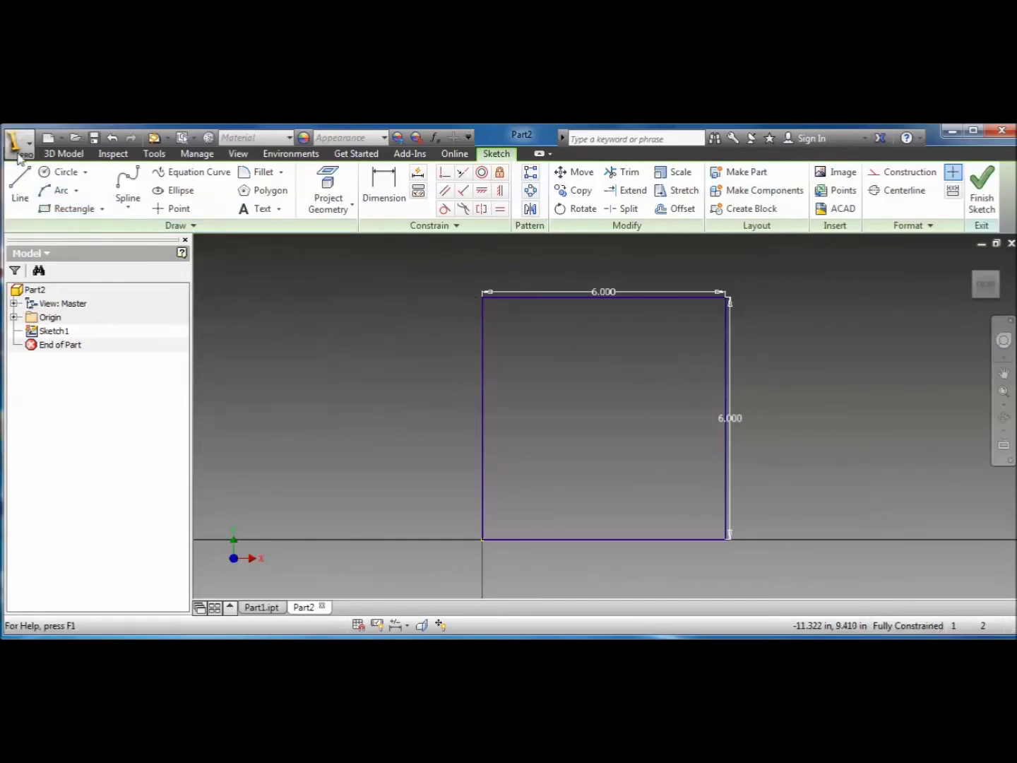
- Draw a top-left to bottom-right diagonal and a line to its midpoint, then delete the top dimension
left_click(19, 181)
left_click(482, 296)
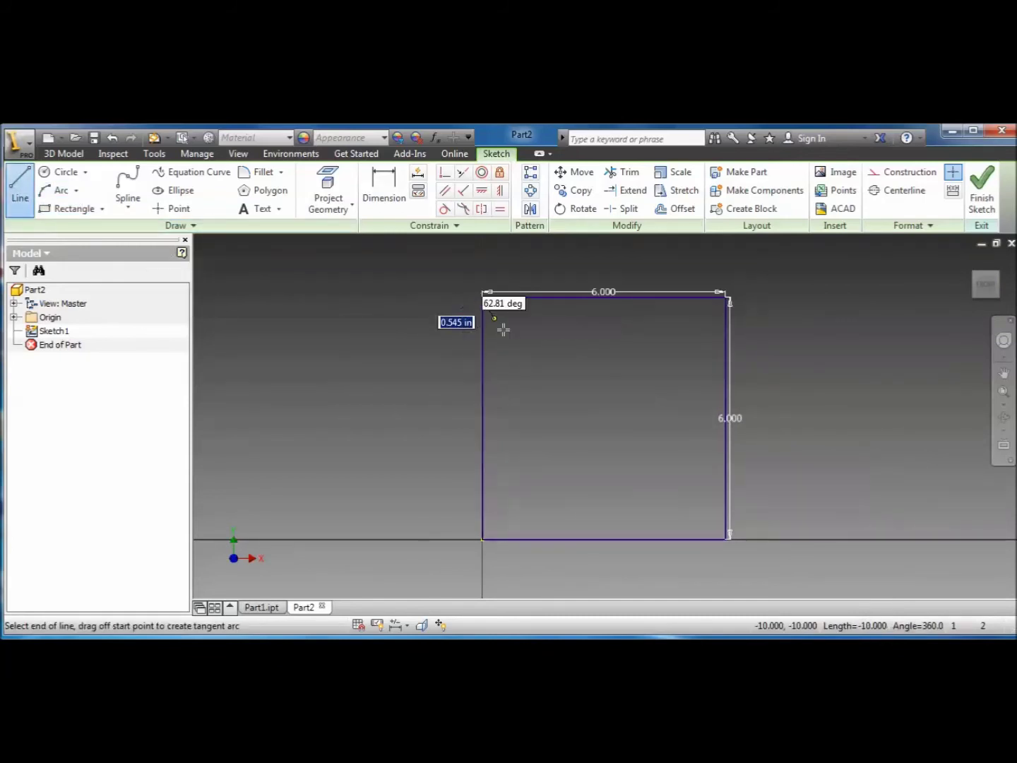
double_click(727, 539)
right_click(783, 481)
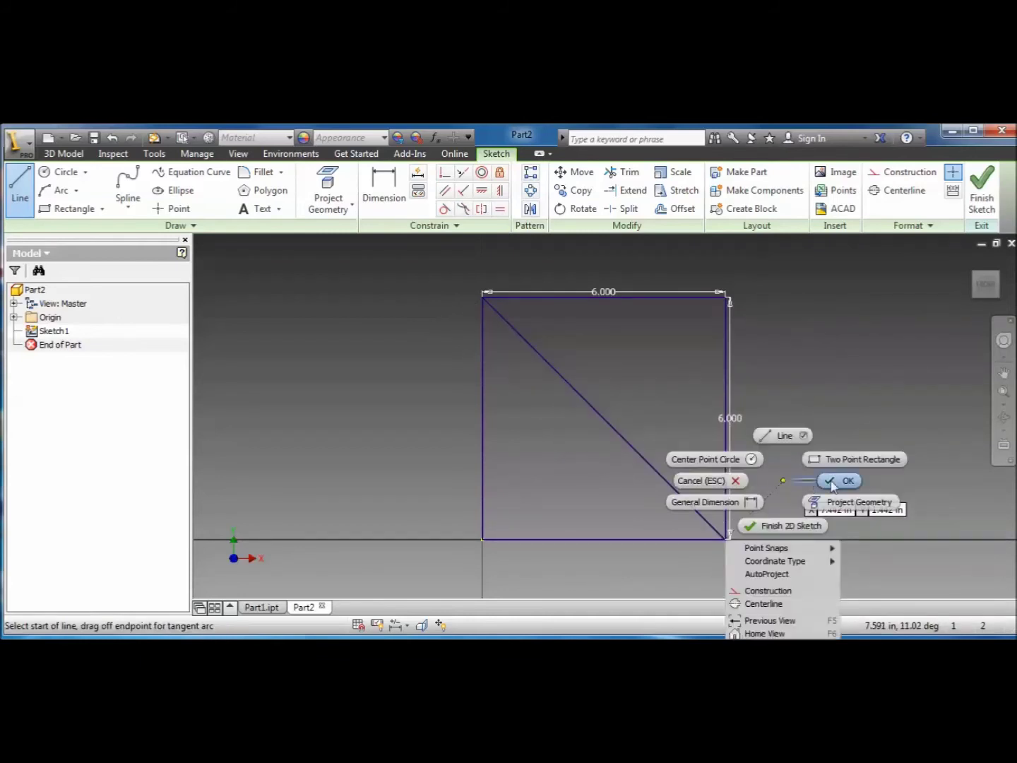
left_click(831, 481)
left_click(19, 185)
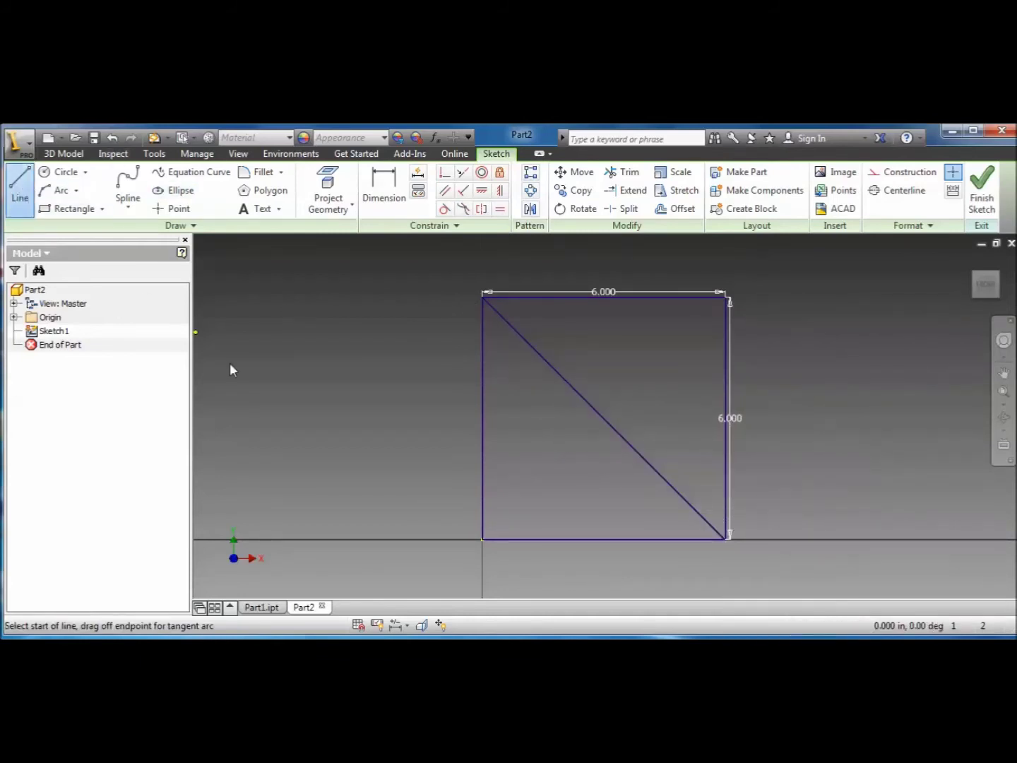
left_click(482, 539)
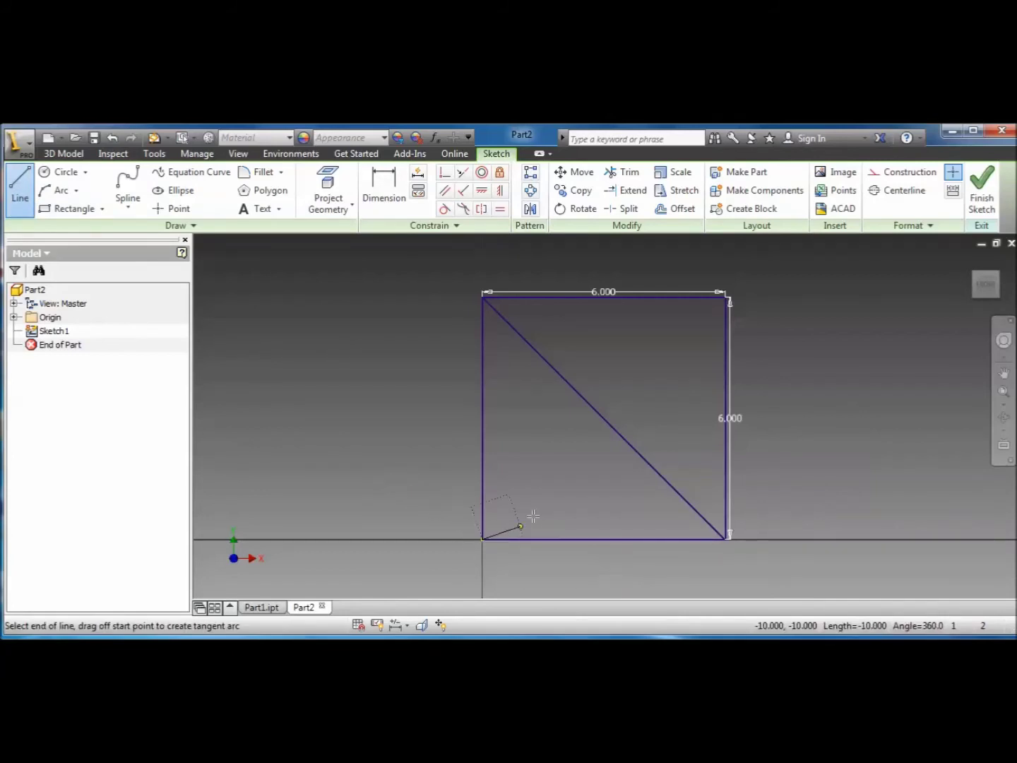
double_click(605, 419)
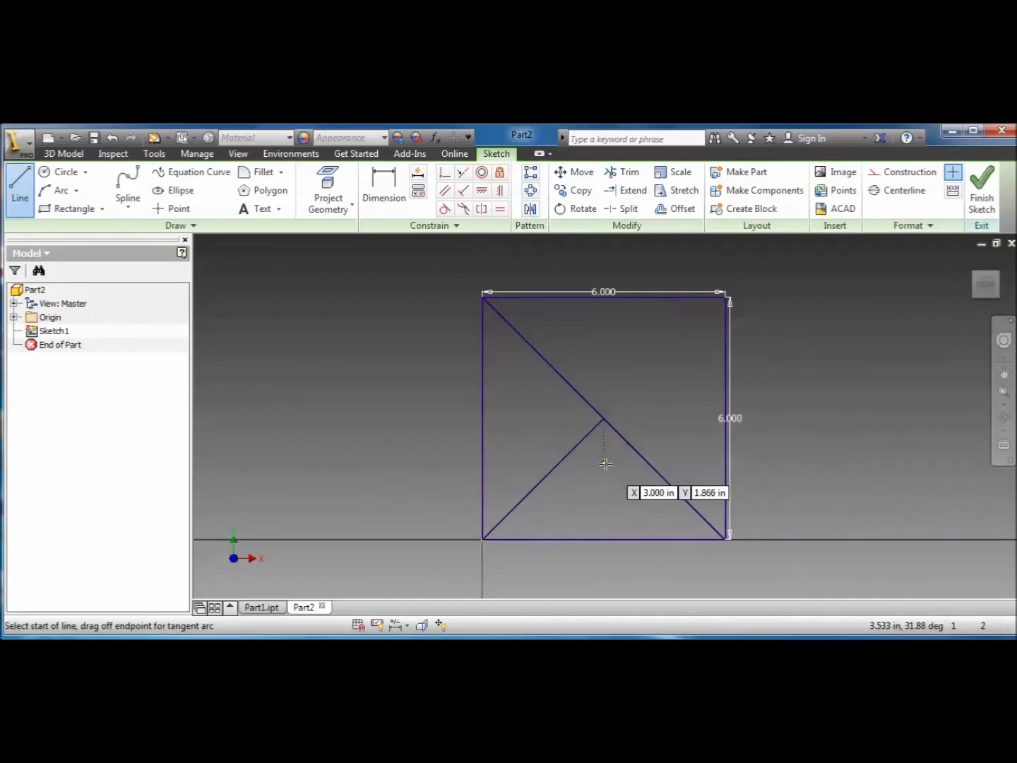
right_click(604, 469)
left_click(645, 478)
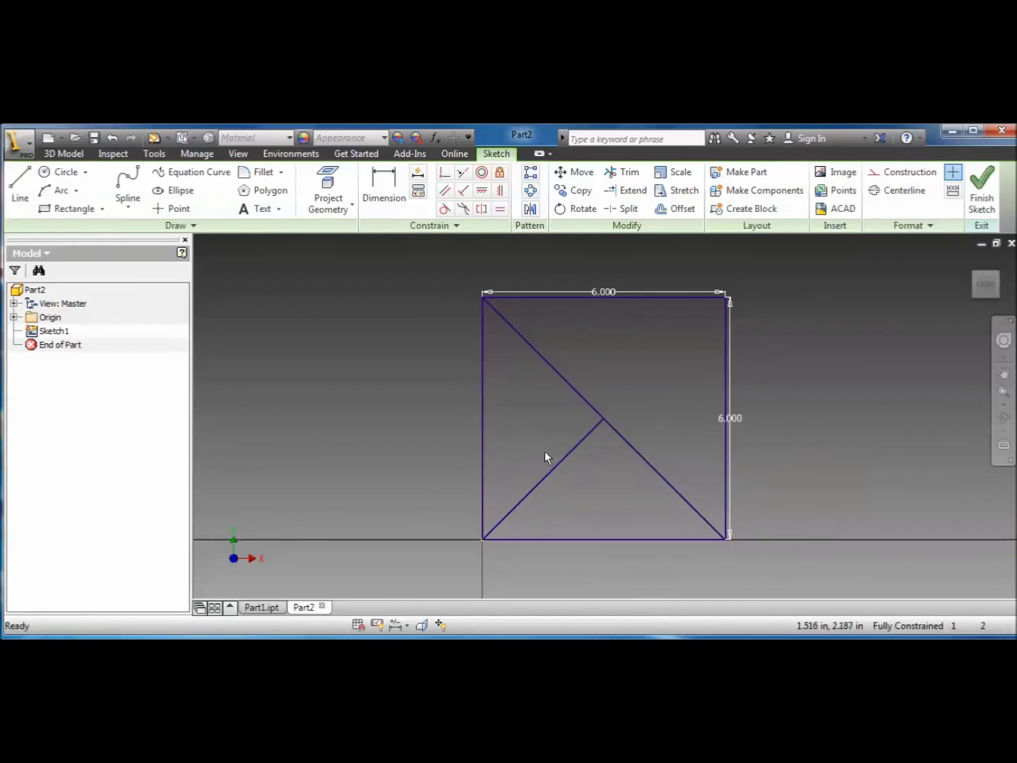
left_click(598, 292)
key("Delete")
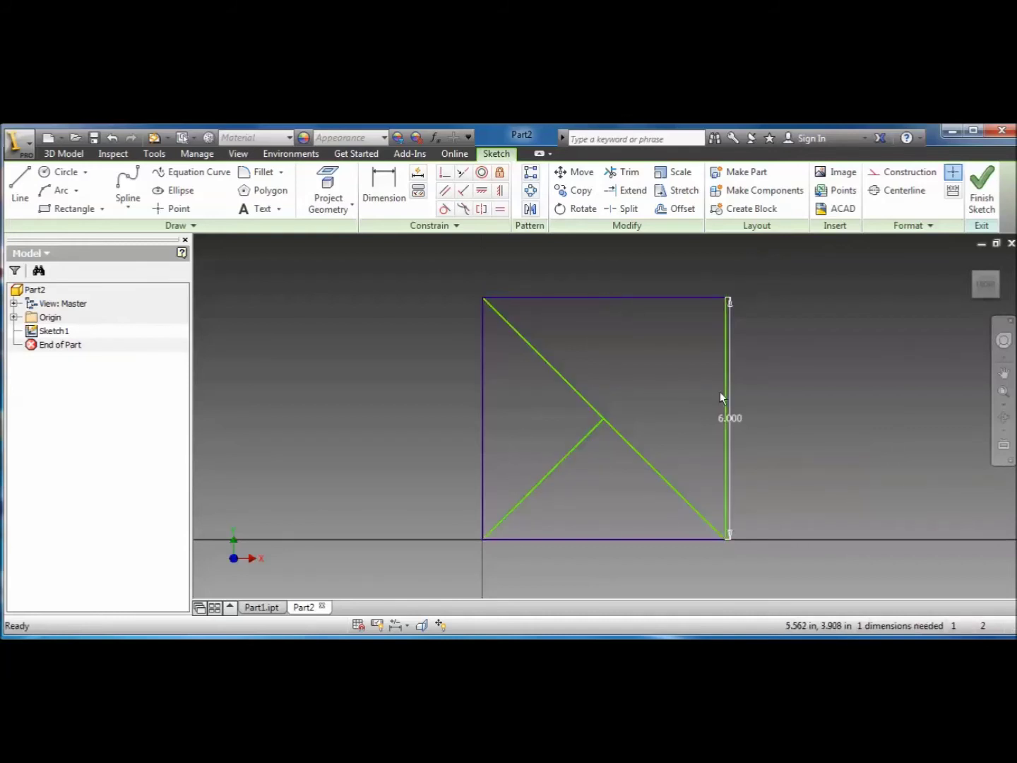
- Delete the right dimension and the right, top and left edges, then trim the diagonal above the intersection
left_click(733, 418)
key("Delete")
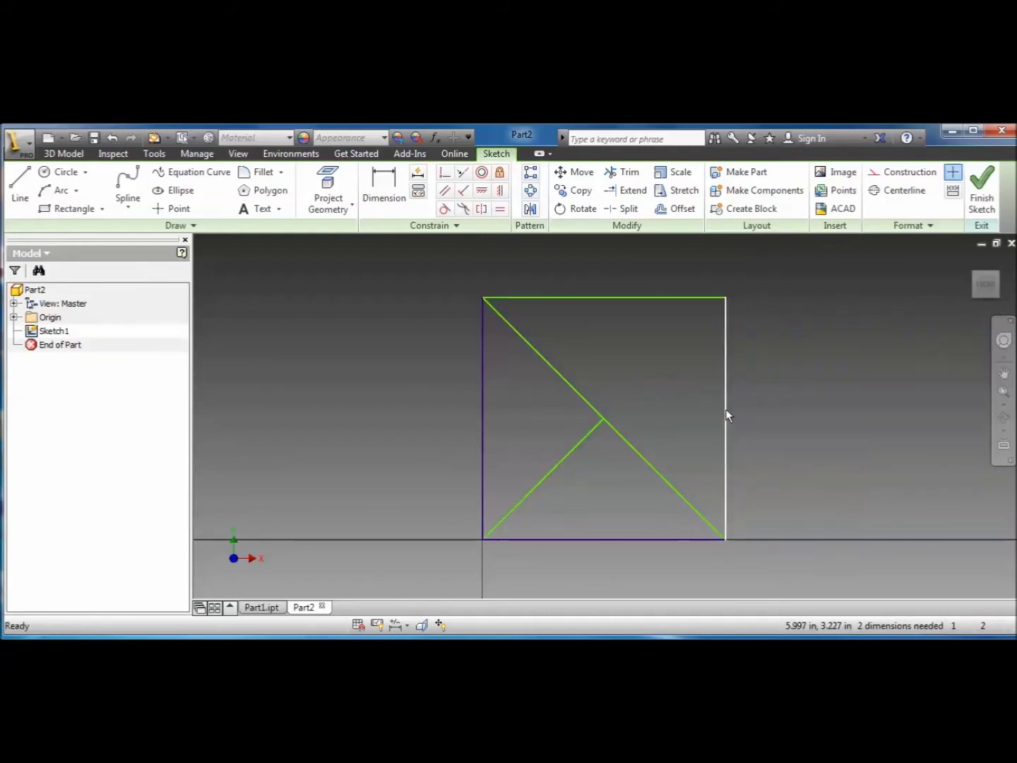
left_click(726, 415)
key("Delete")
left_click(665, 298)
key("Delete")
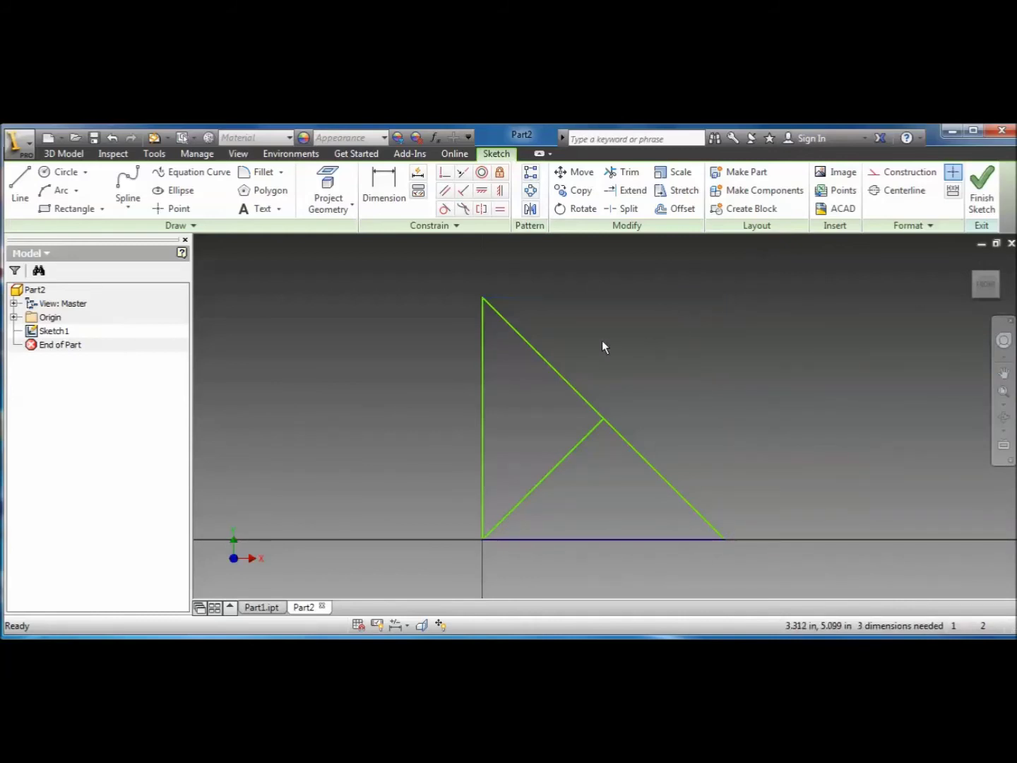
key("Delete")
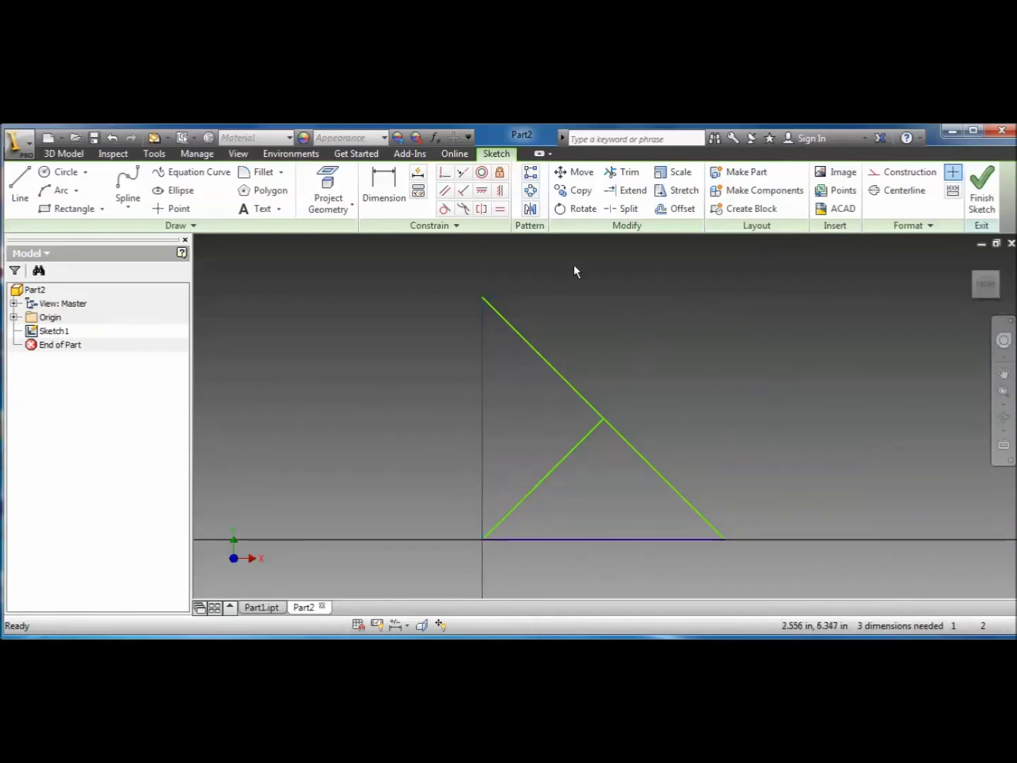
left_click(621, 172)
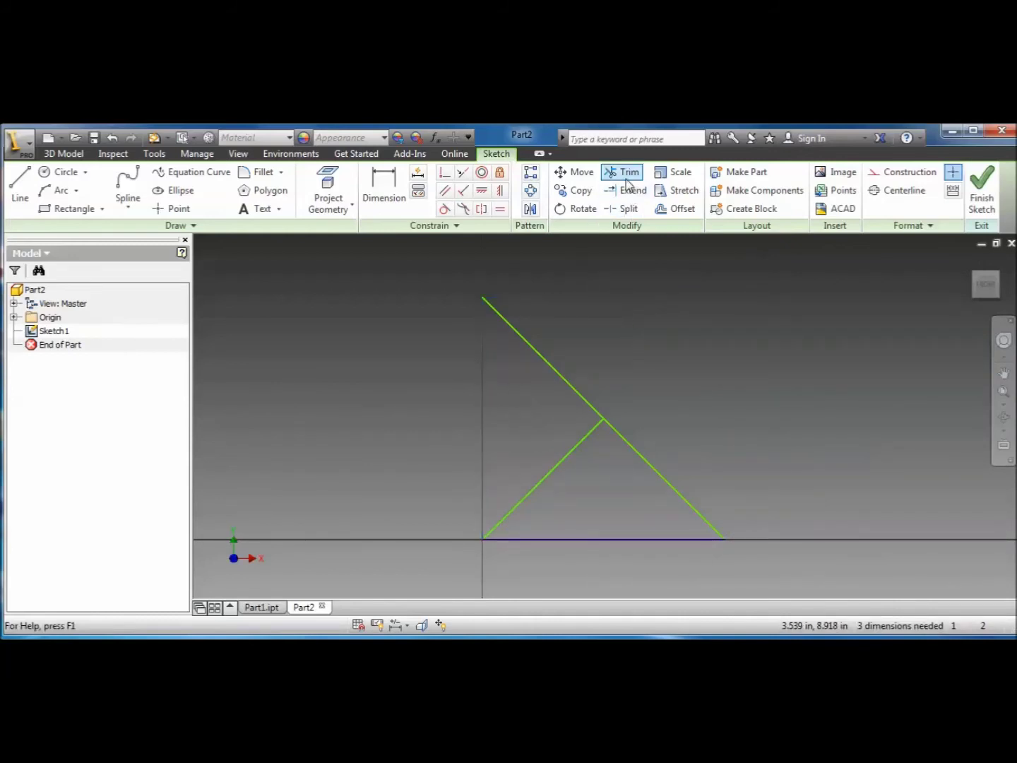
left_click(537, 353)
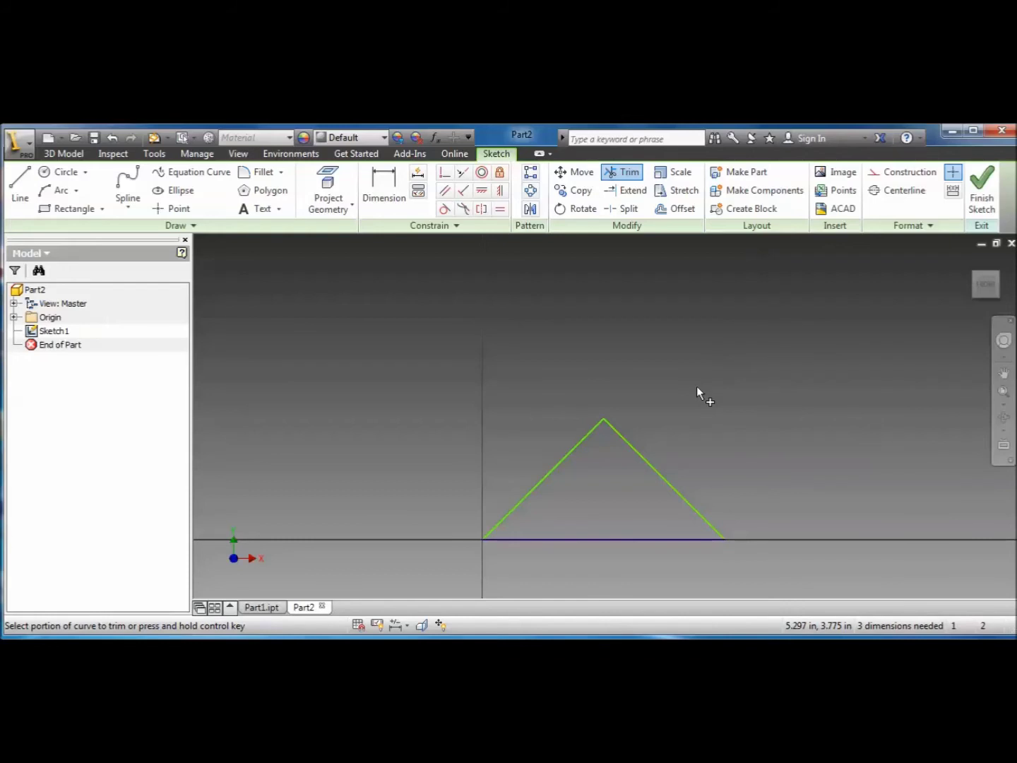
left_click(981, 188)
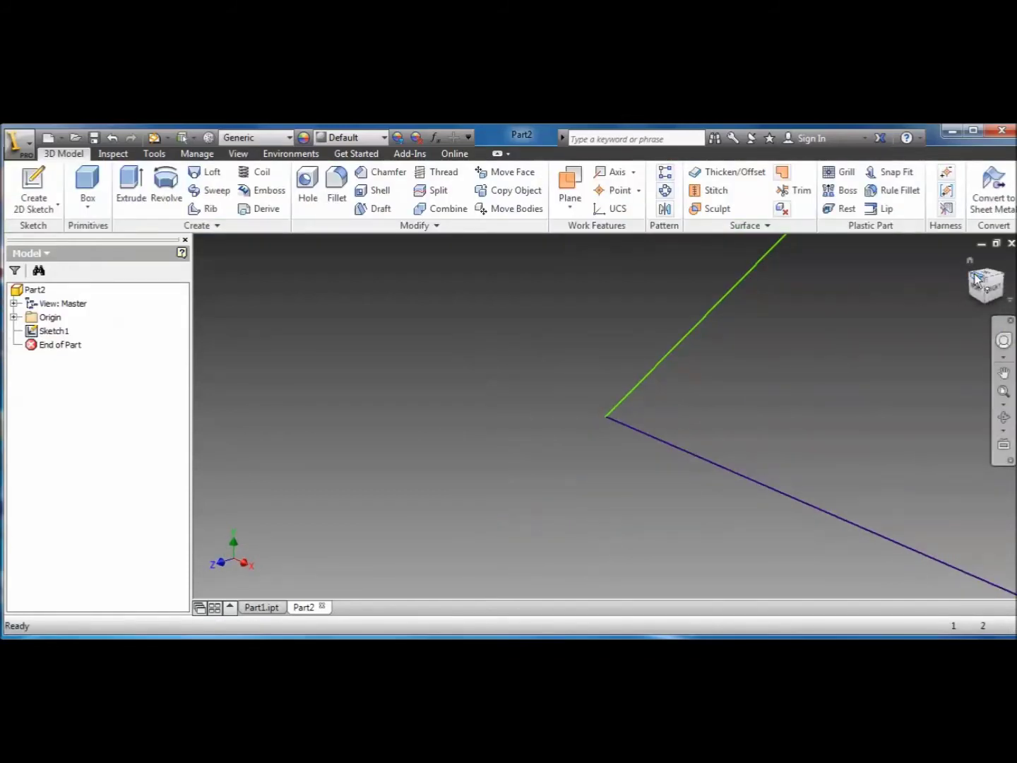
- Extrude the triangle profile 3/4 inch into a solid triangular block
left_click(969, 259)
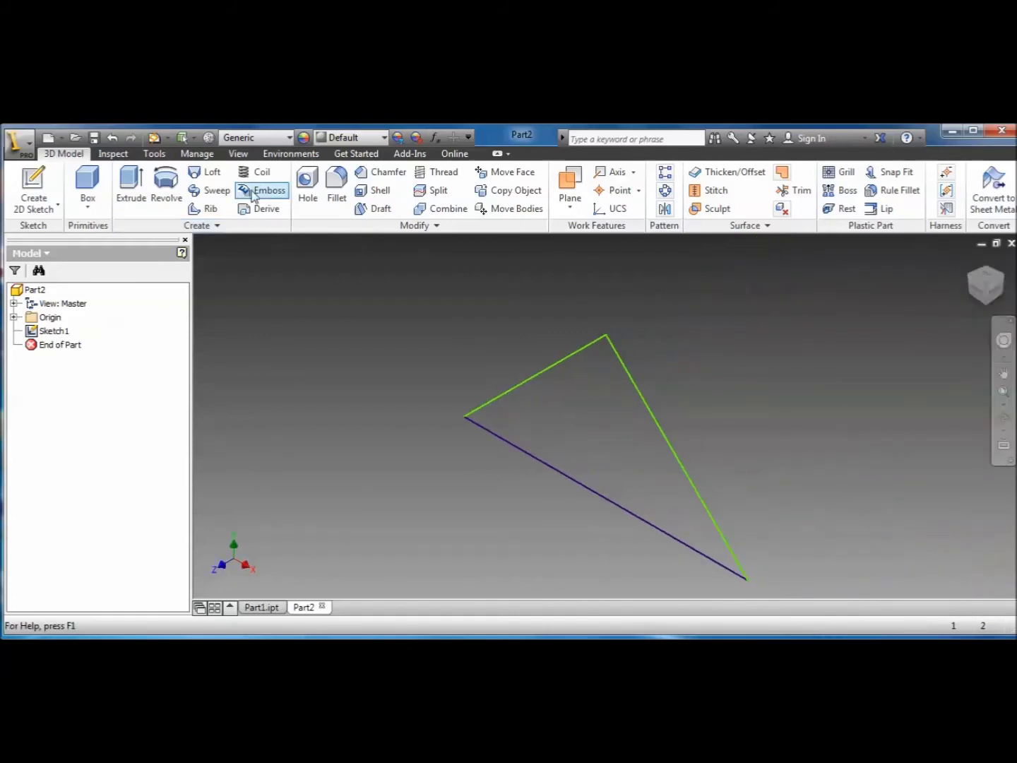
left_click(130, 184)
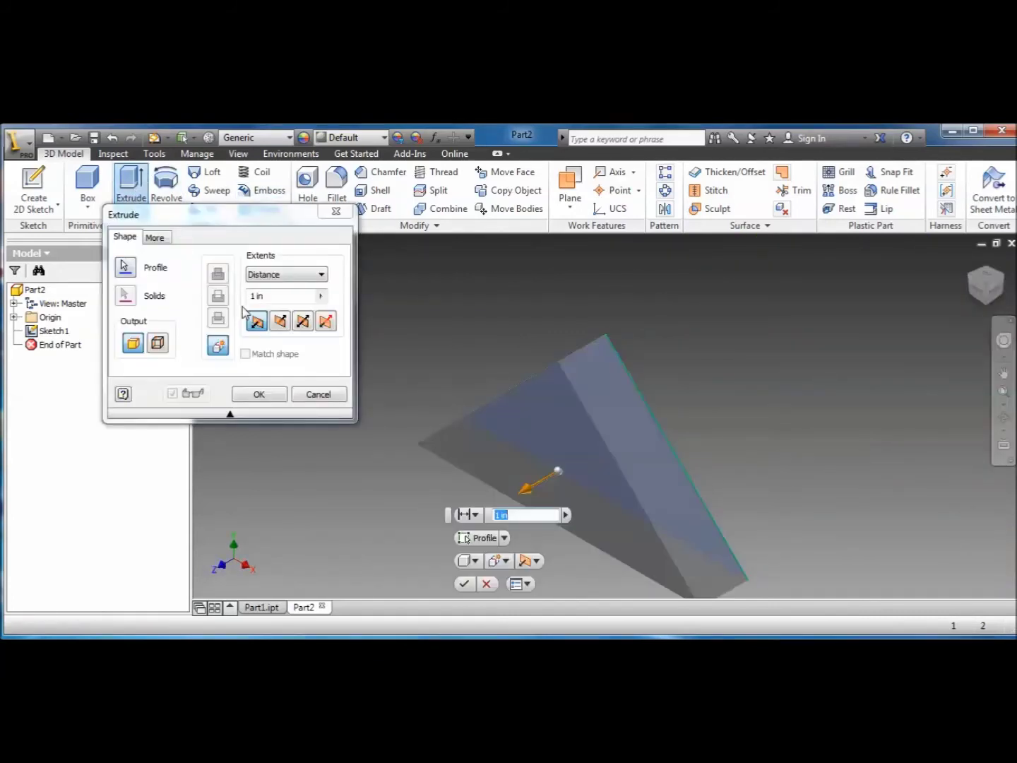
left_click_drag(288, 295, 247, 298)
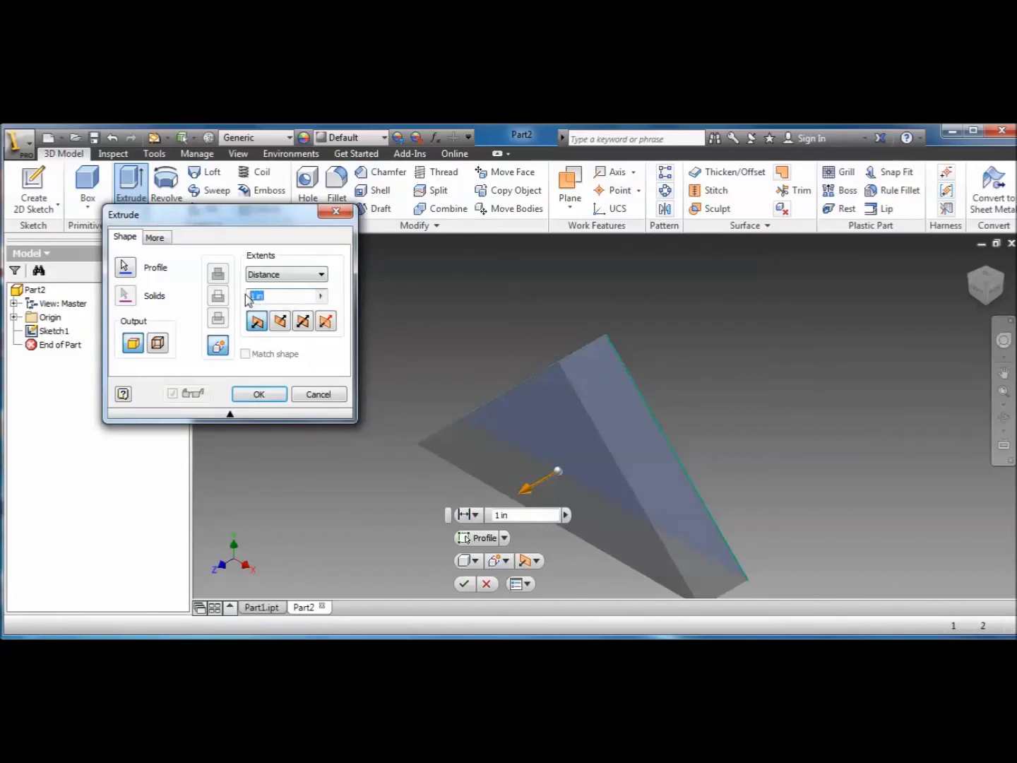
type("3/4")
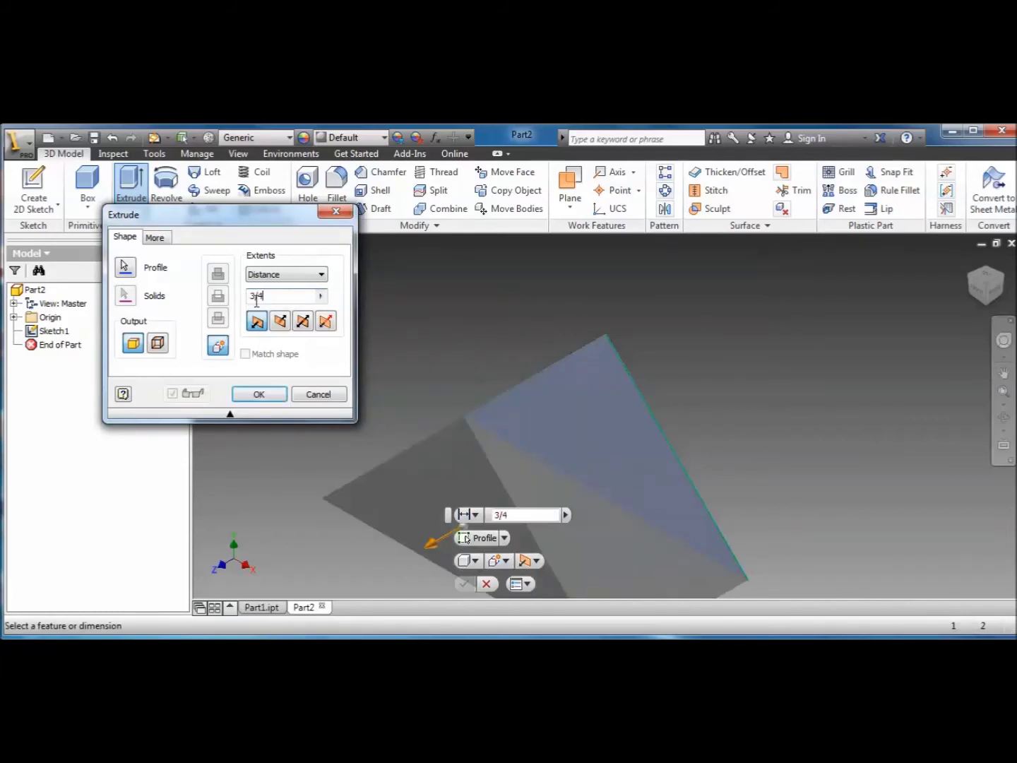
left_click(274, 390)
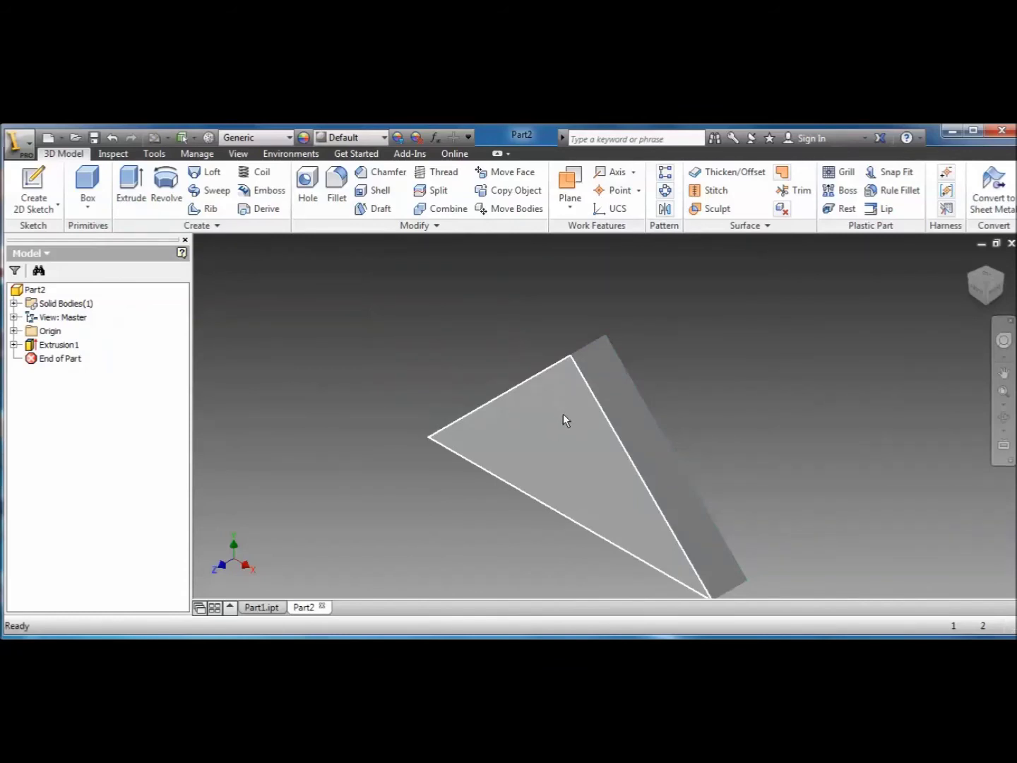
- Apply Wood (Cherry) to the triangular block and save it, replacing Part2.ipt
left_click(288, 139)
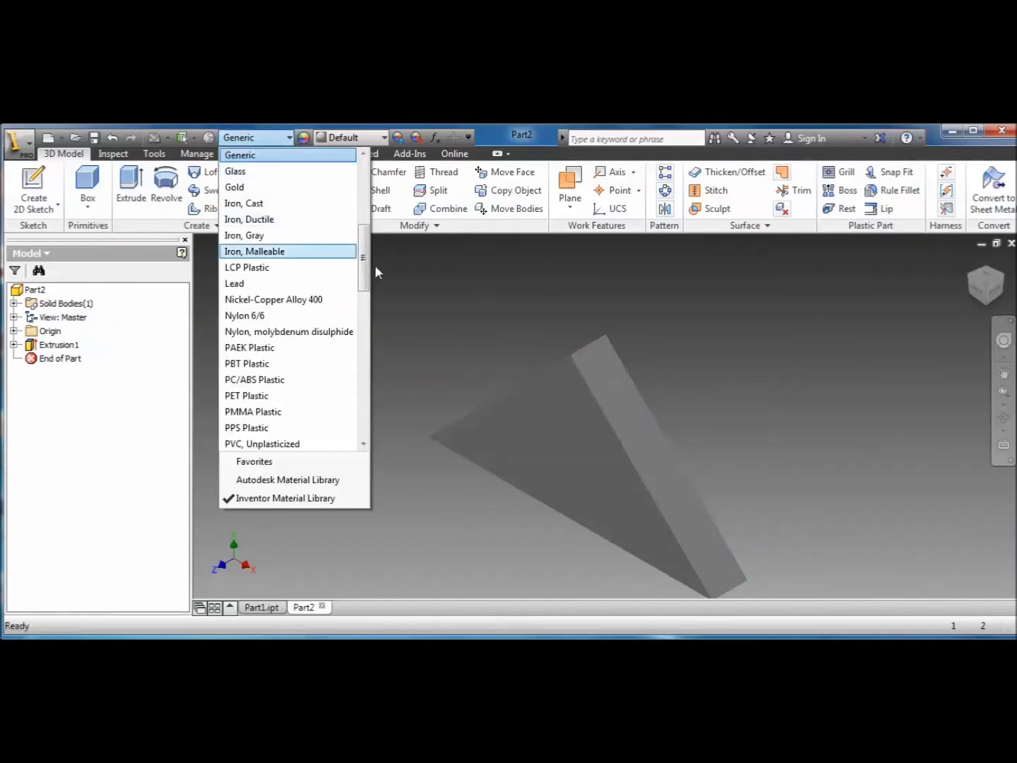
left_click_drag(366, 257, 370, 382)
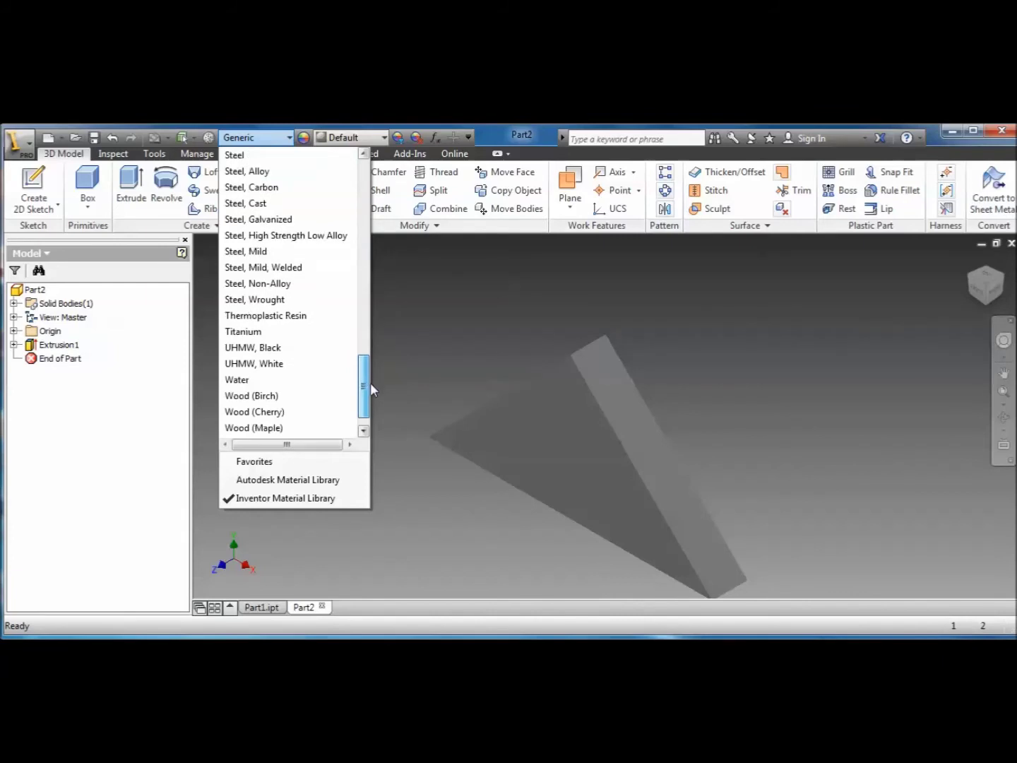
left_click(275, 415)
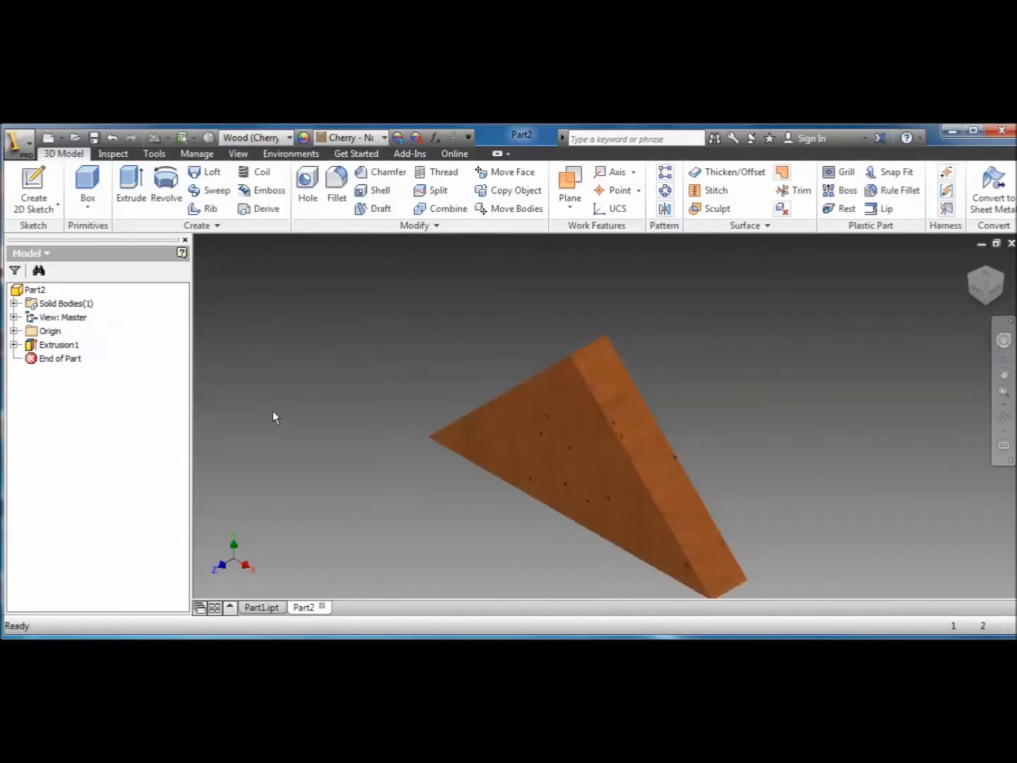
left_click(16, 142)
left_click(59, 321)
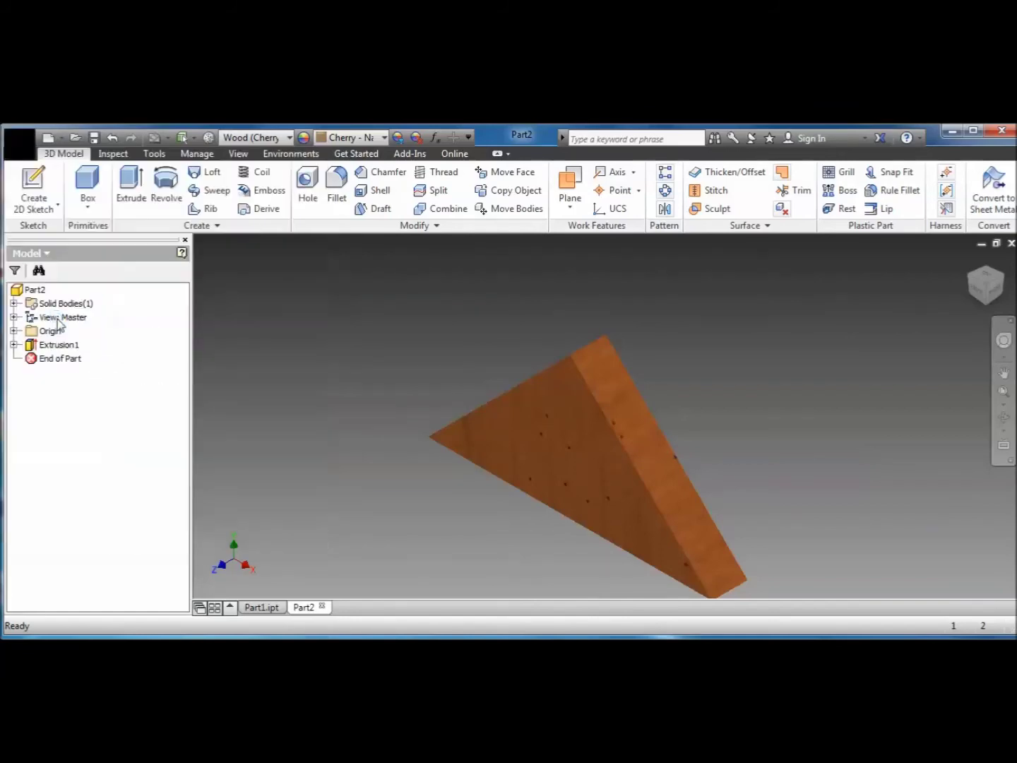
left_click(792, 618)
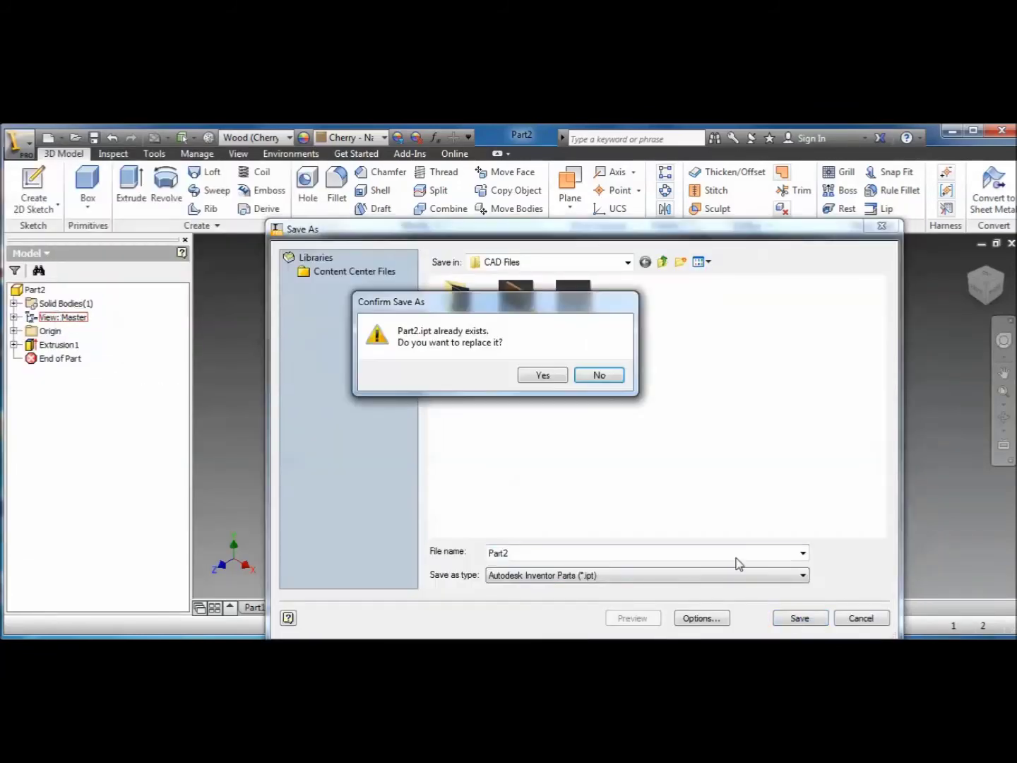
left_click(545, 377)
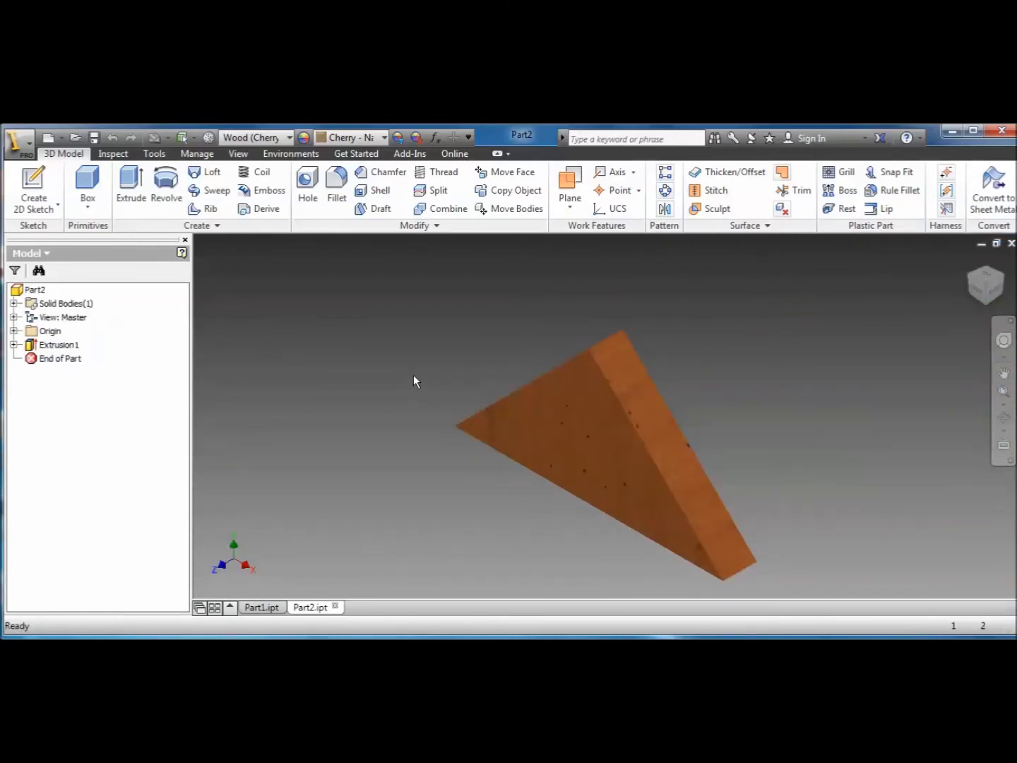
- Create a new assembly from the Standard.iam template and bring up Place Component
left_click(17, 141)
left_click(62, 221)
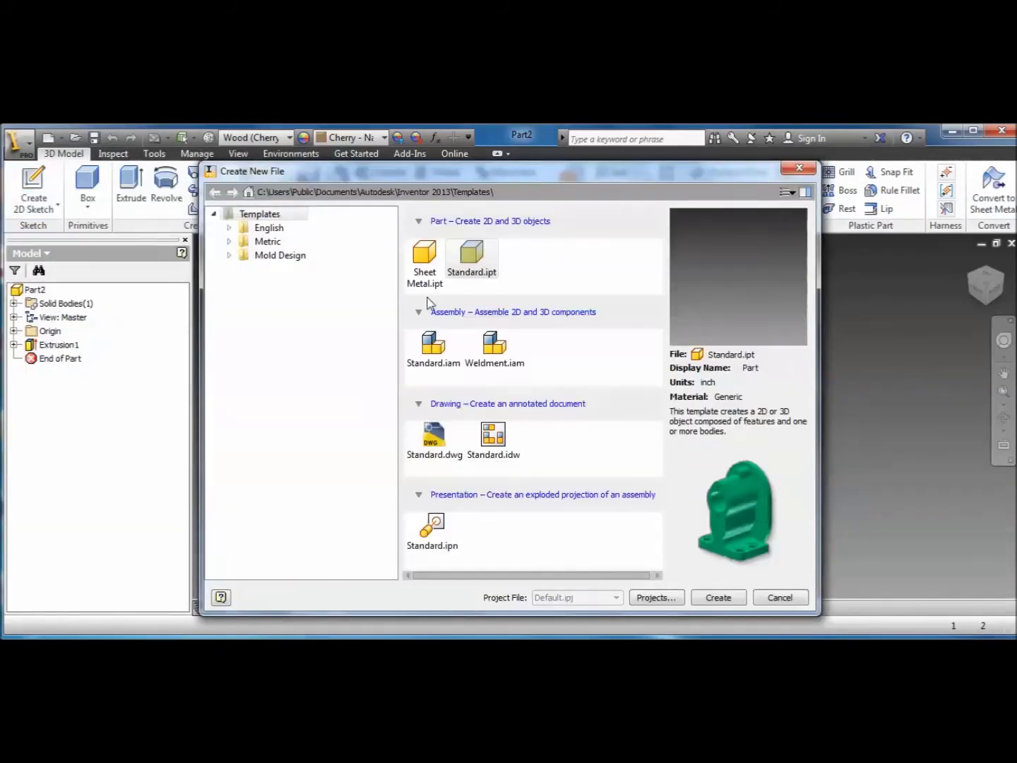
left_click(435, 347)
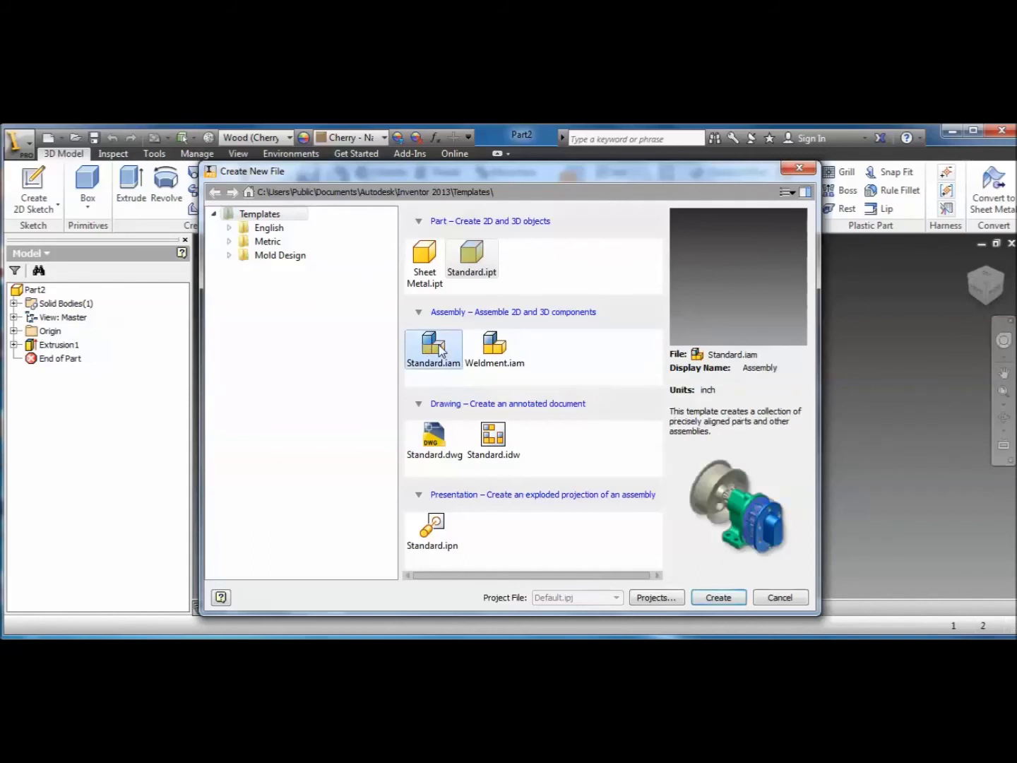
left_click(718, 596)
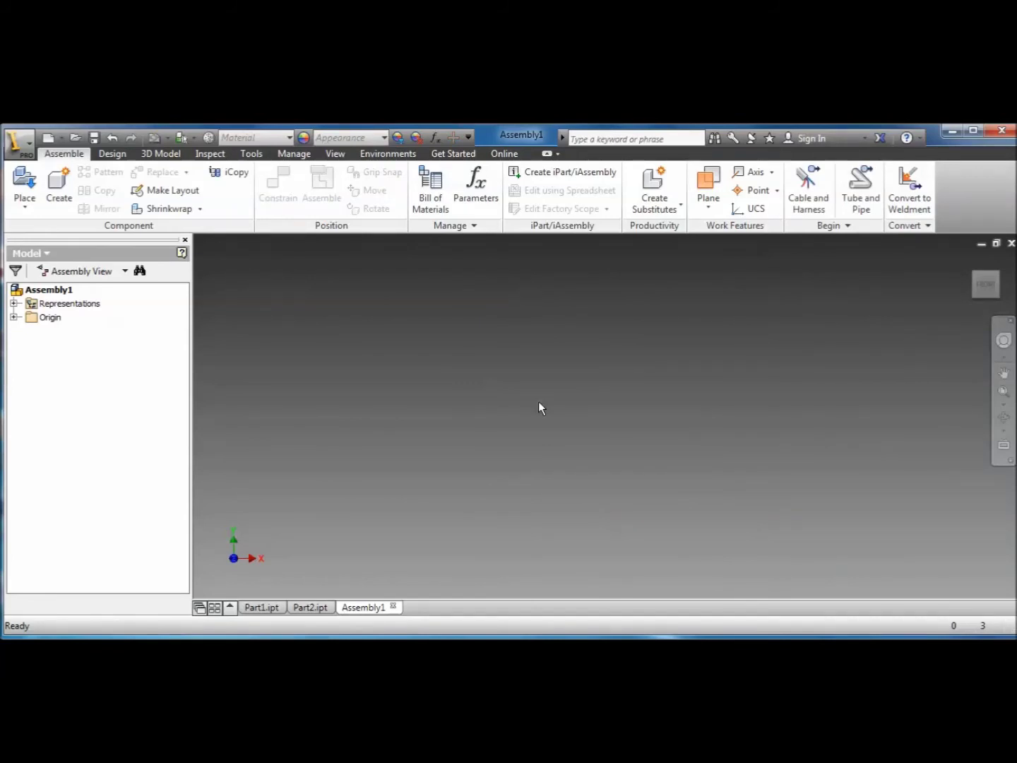
left_click(26, 185)
- Place a single instance of the Part1 board, accepting the educational watermark warning
left_click(523, 300)
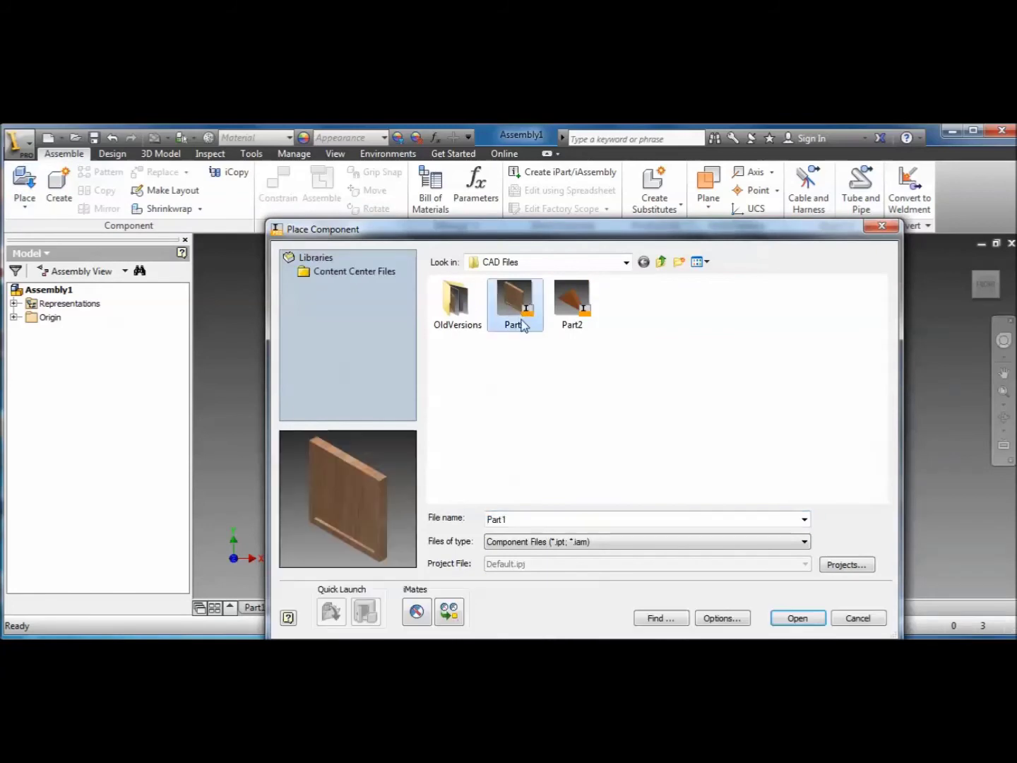
left_click(794, 619)
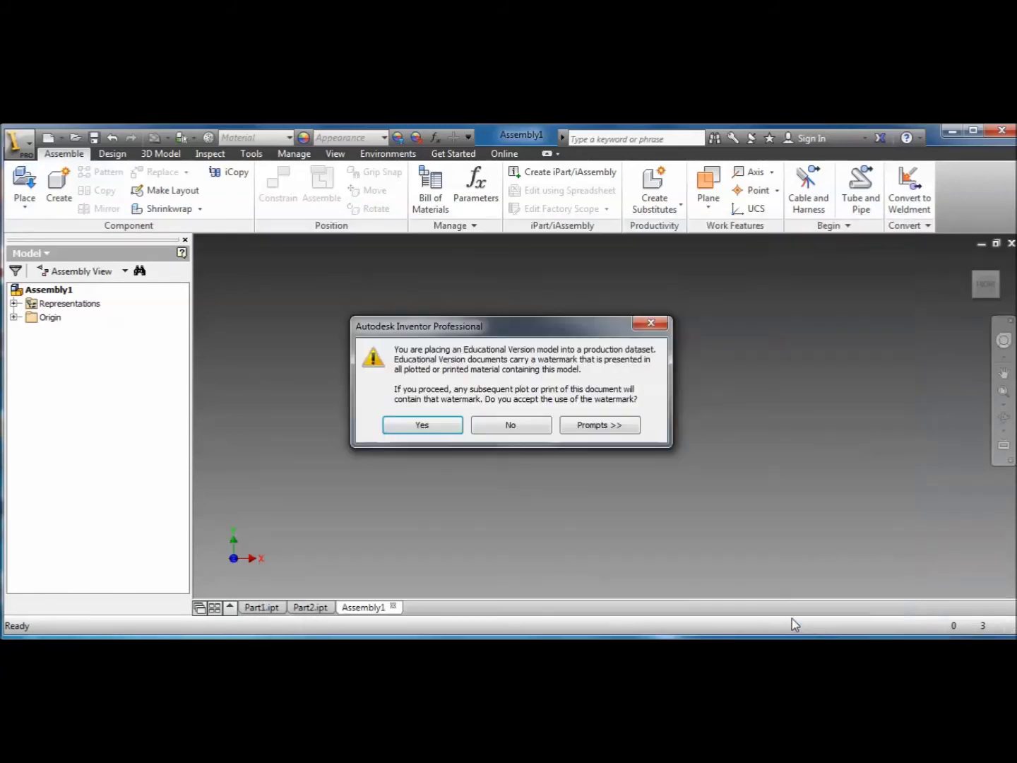
left_click(450, 433)
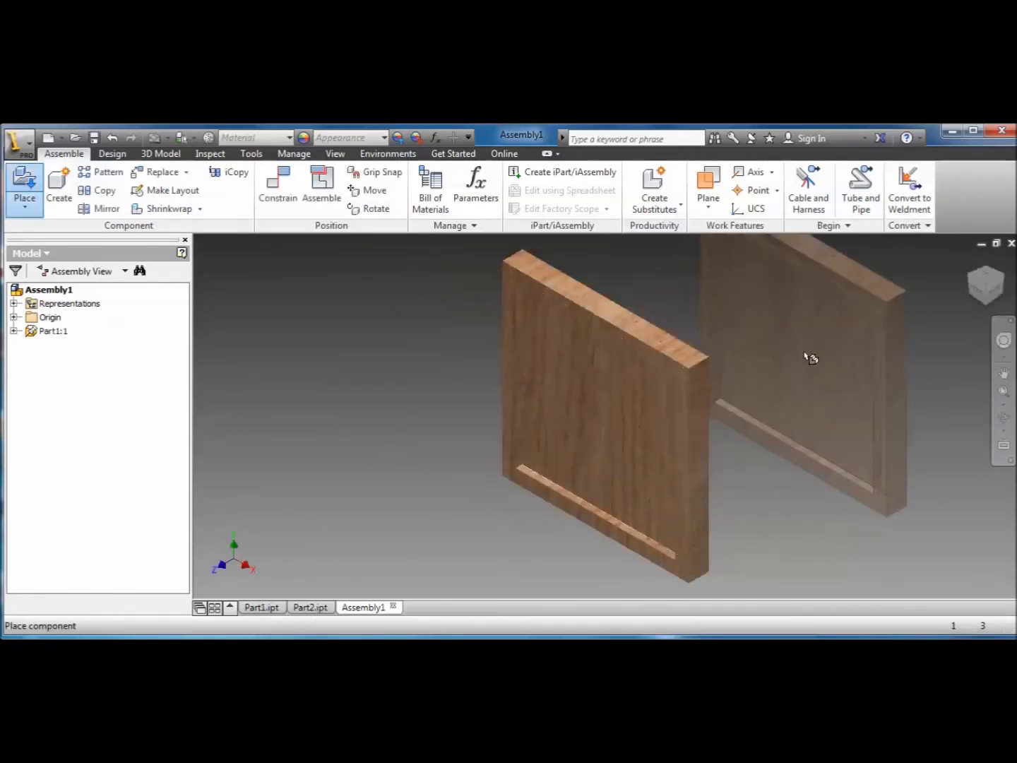
right_click(805, 357)
left_click(855, 354)
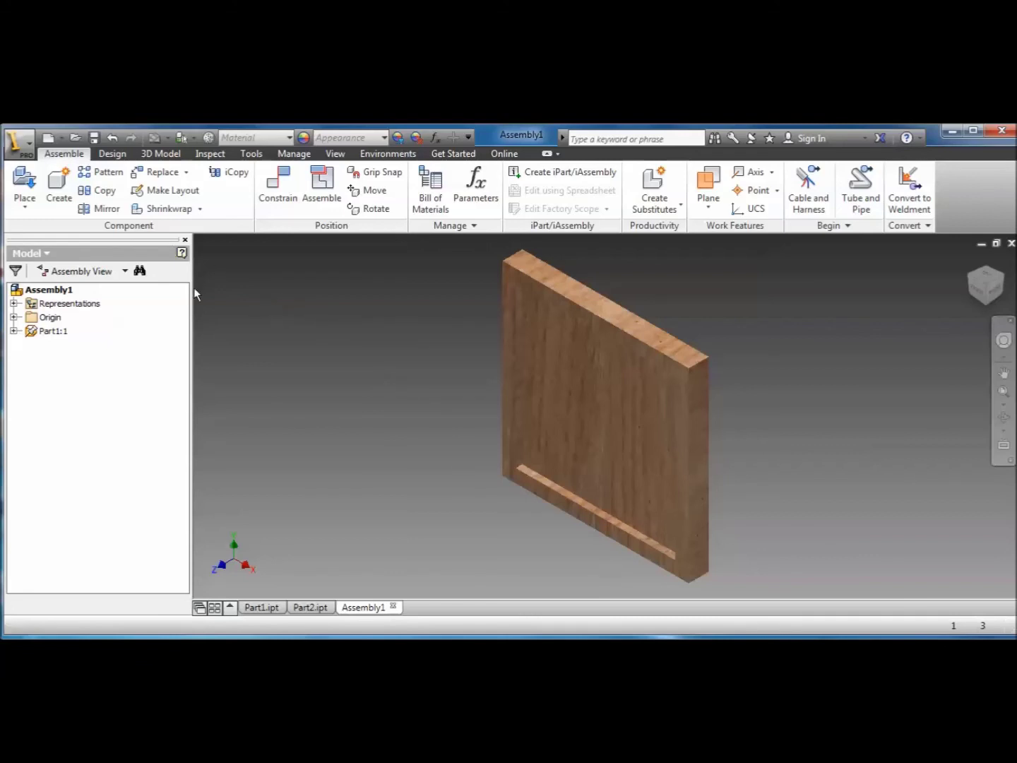
- Place two Part2 triangles, one left and one right of the board
left_click(29, 185)
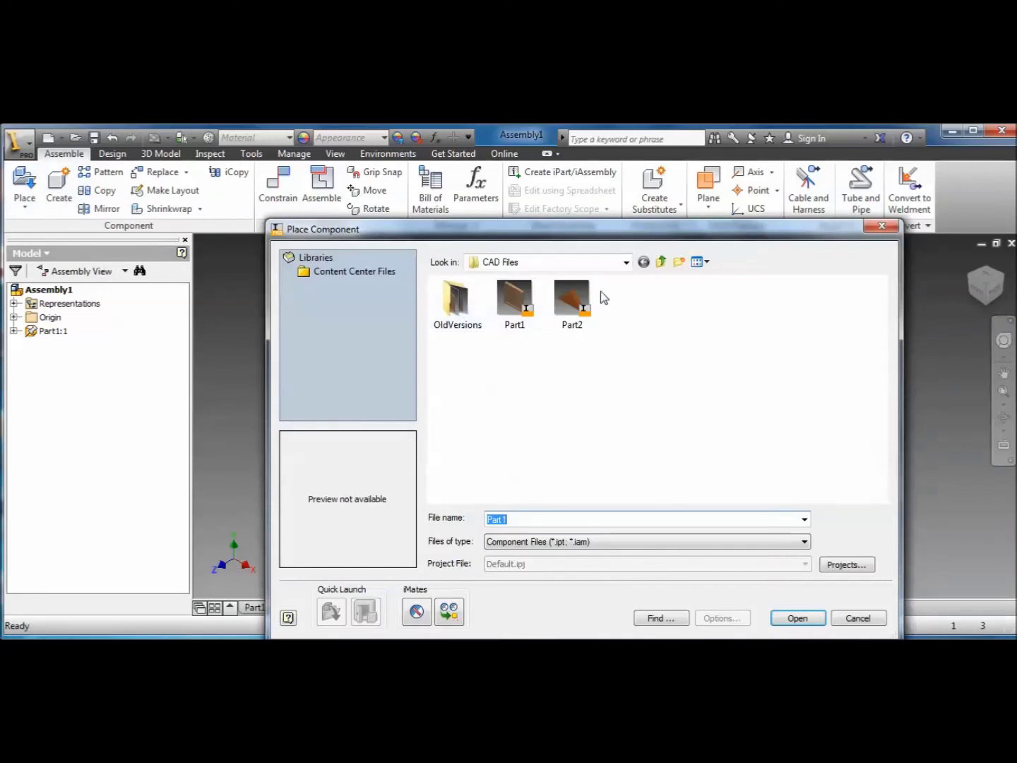
left_click(574, 301)
left_click(784, 620)
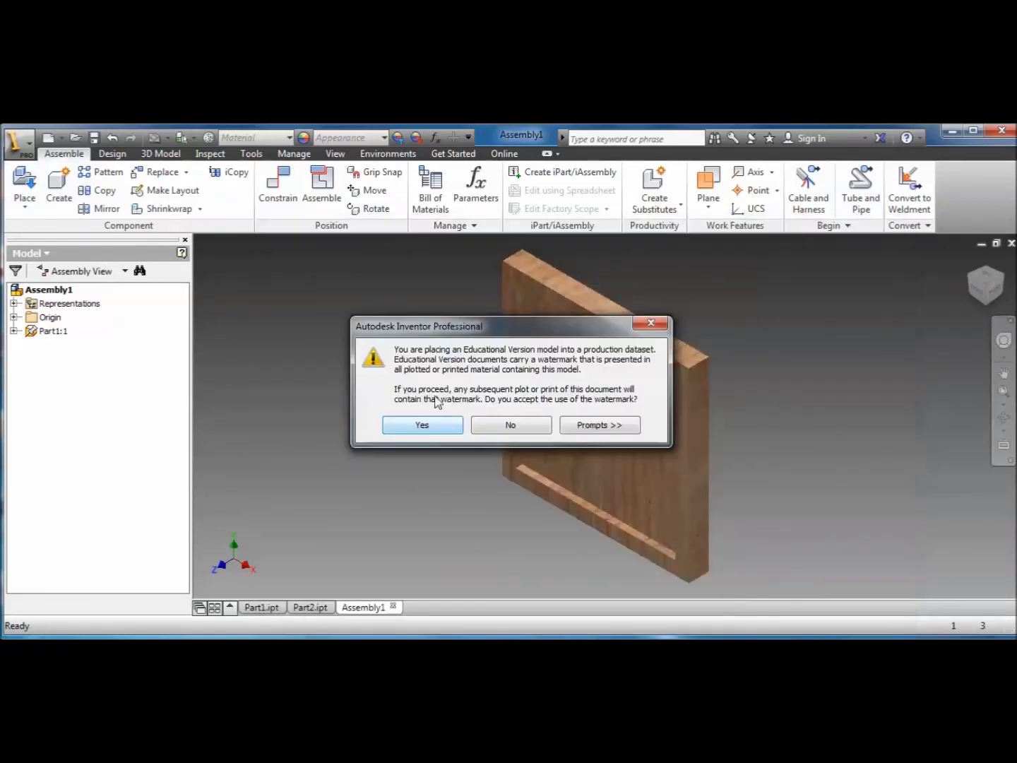
left_click(442, 434)
left_click(342, 341)
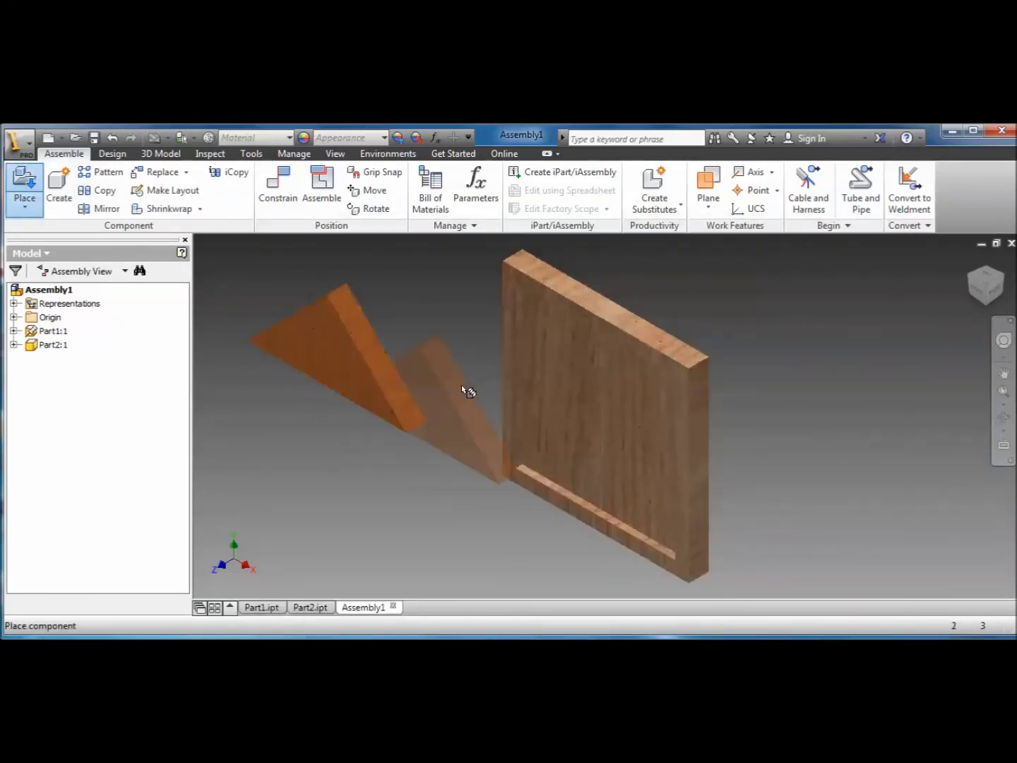
left_click(796, 346)
right_click(800, 480)
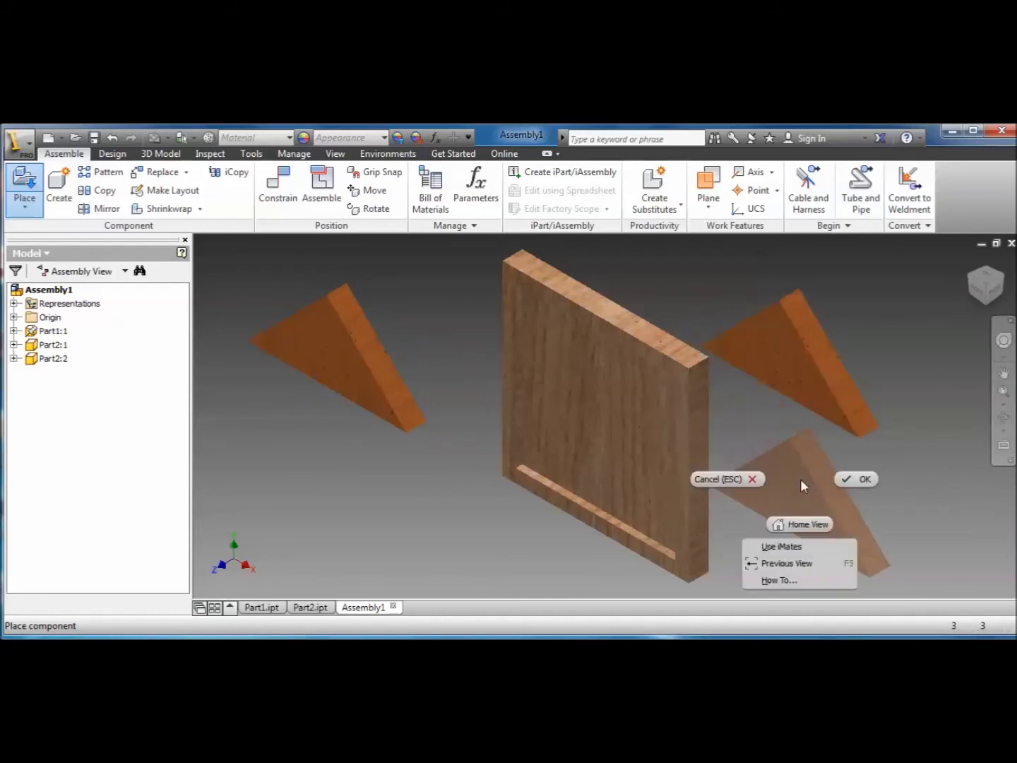
left_click(847, 477)
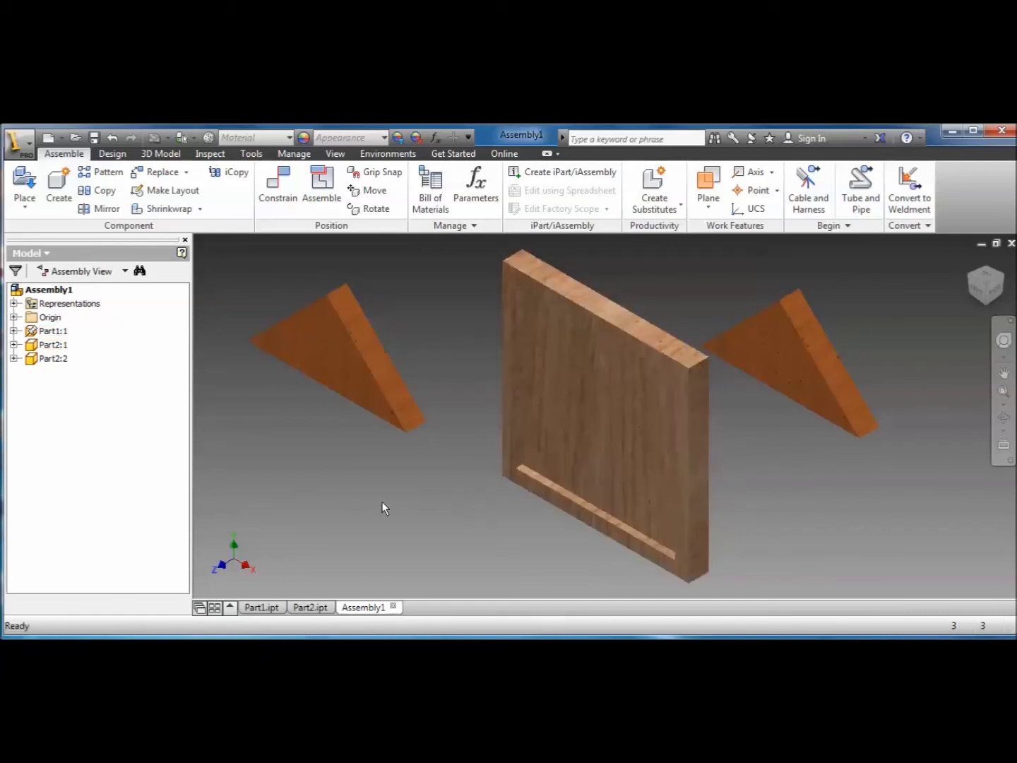
- Mate the left triangle's face flat onto the board's pocket face
left_click(282, 194)
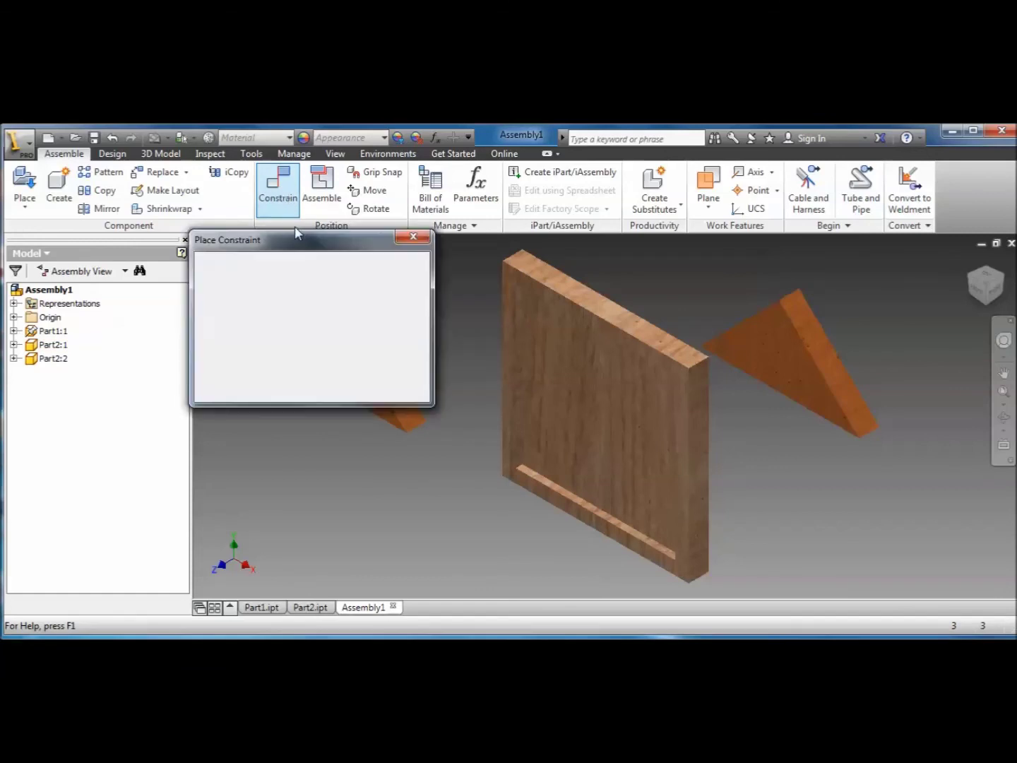
middle_click_drag(341, 355, 563, 442, "shift")
left_click(416, 417)
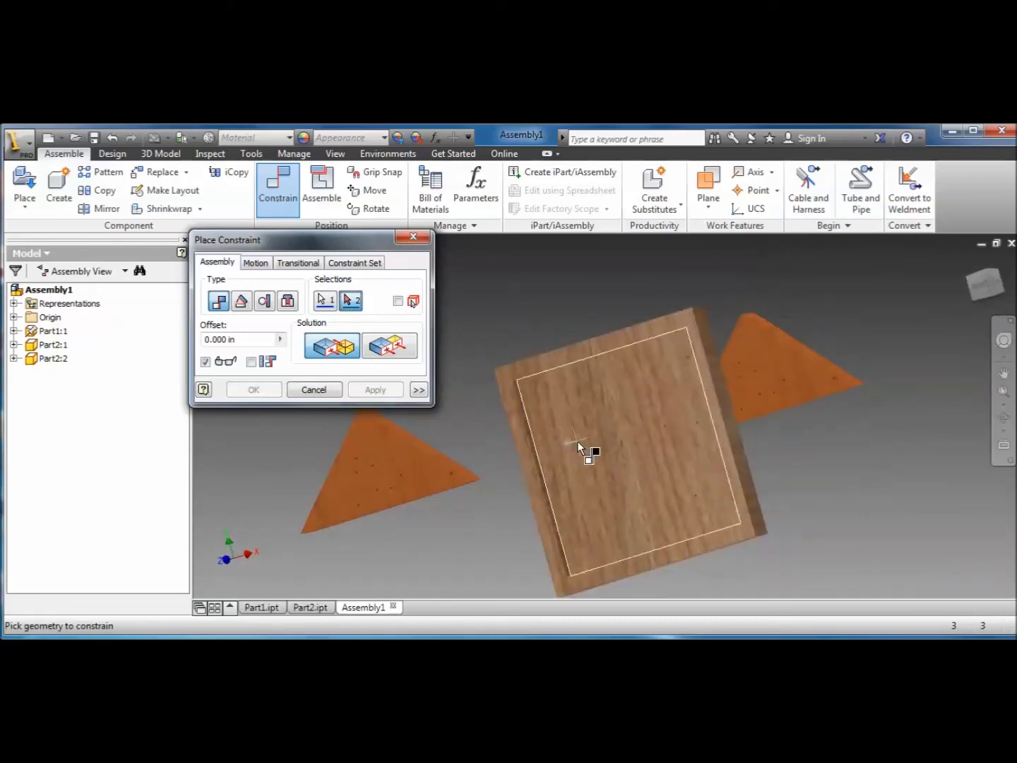
left_click(577, 441)
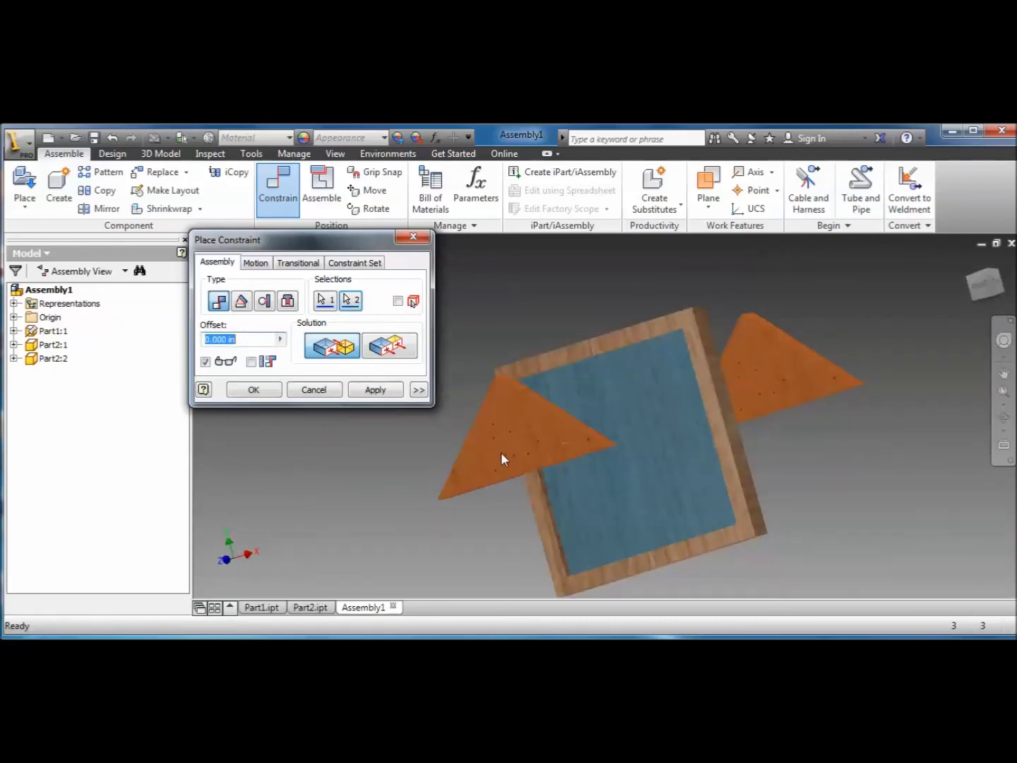
middle_click_drag(501, 452, 556, 404, "shift")
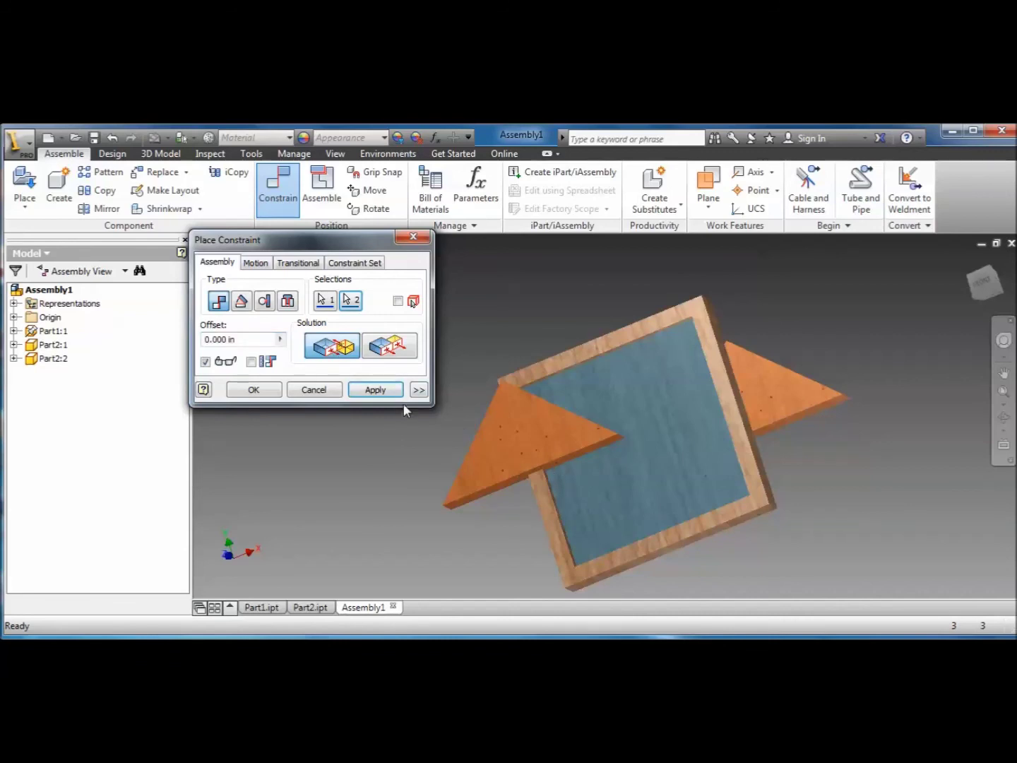
left_click(377, 390)
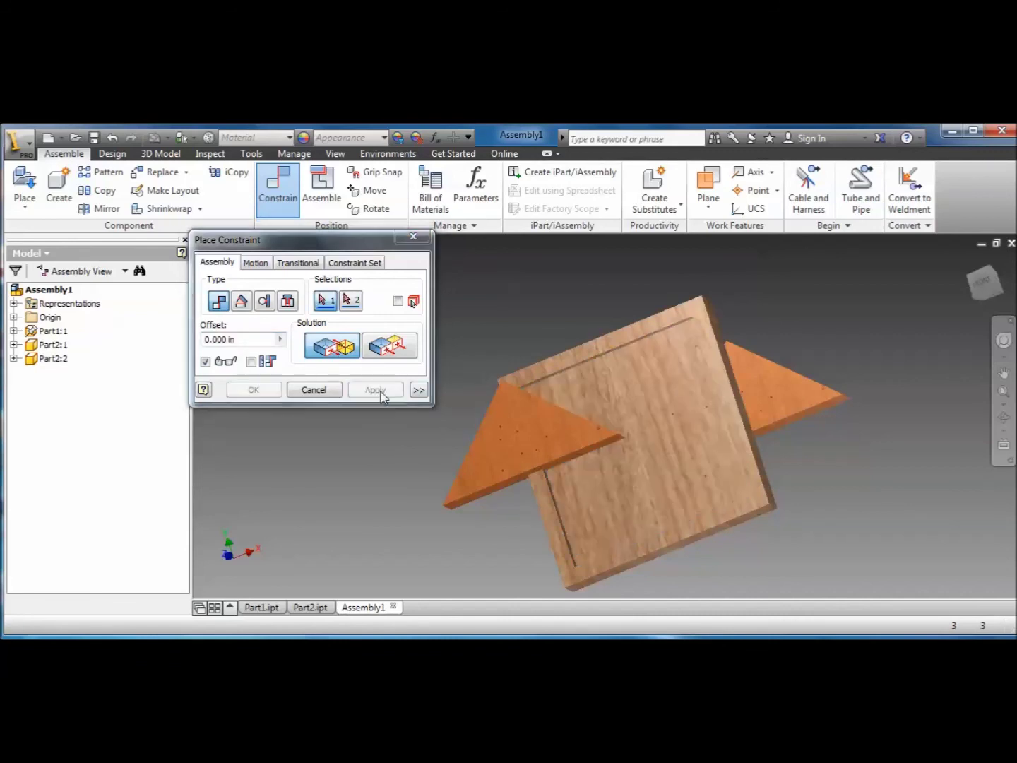
- Mate the triangle's side face against the pocket's side wall
mouse_move(578, 482)
middle_mouse_down("shift")
mouse_move(576, 450)
mouse_move(607, 474)
mouse_move(608, 502)
mouse_move(595, 488)
middle_mouse_up("shift")
left_click(575, 450)
left_click(596, 488)
scroll(595, 489, "up", 5)
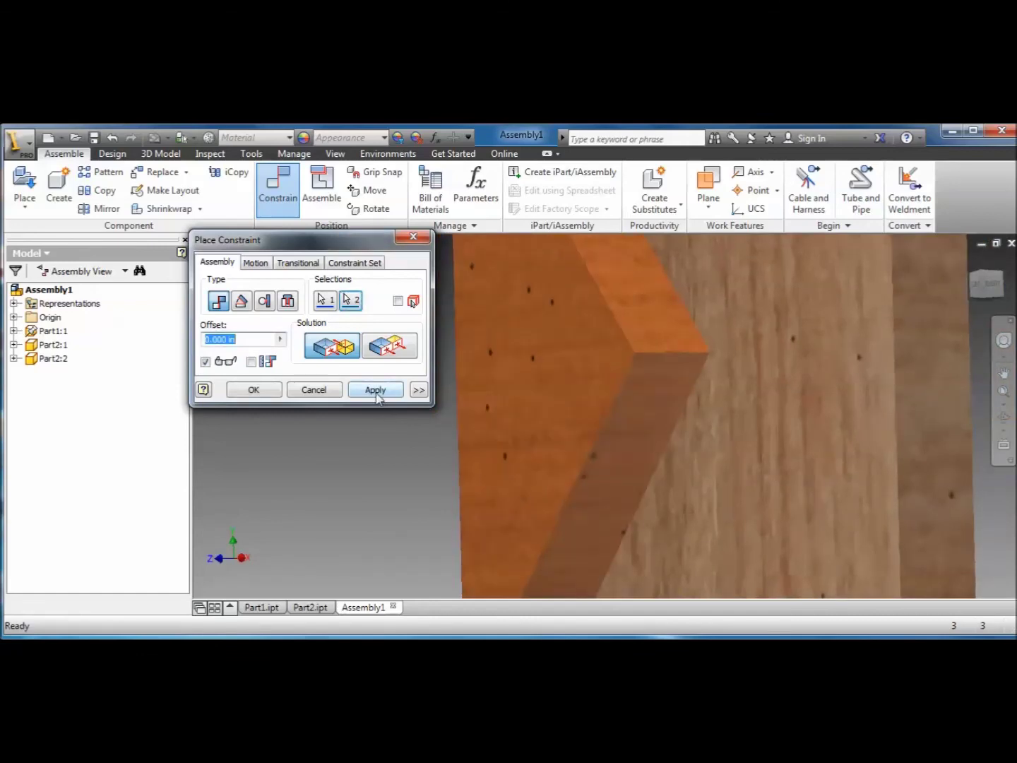
left_click(375, 391)
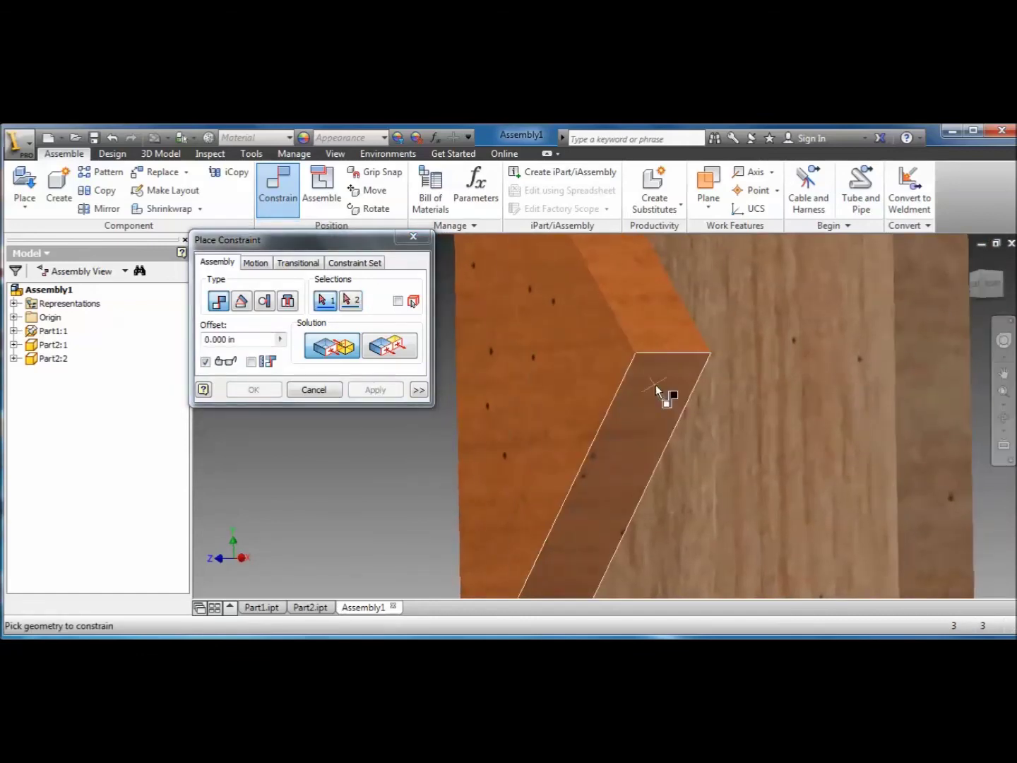
left_click(413, 237)
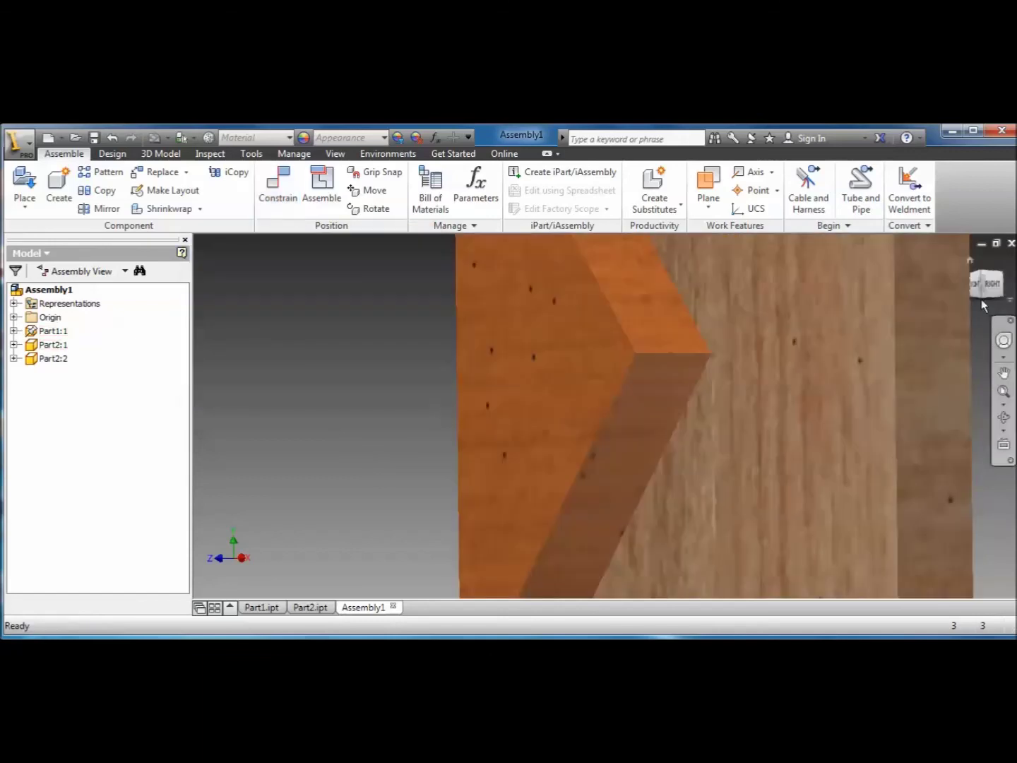
- Drag triangle Part2:1 into the pocket corner of the Part1 board and view from above
left_click(969, 263)
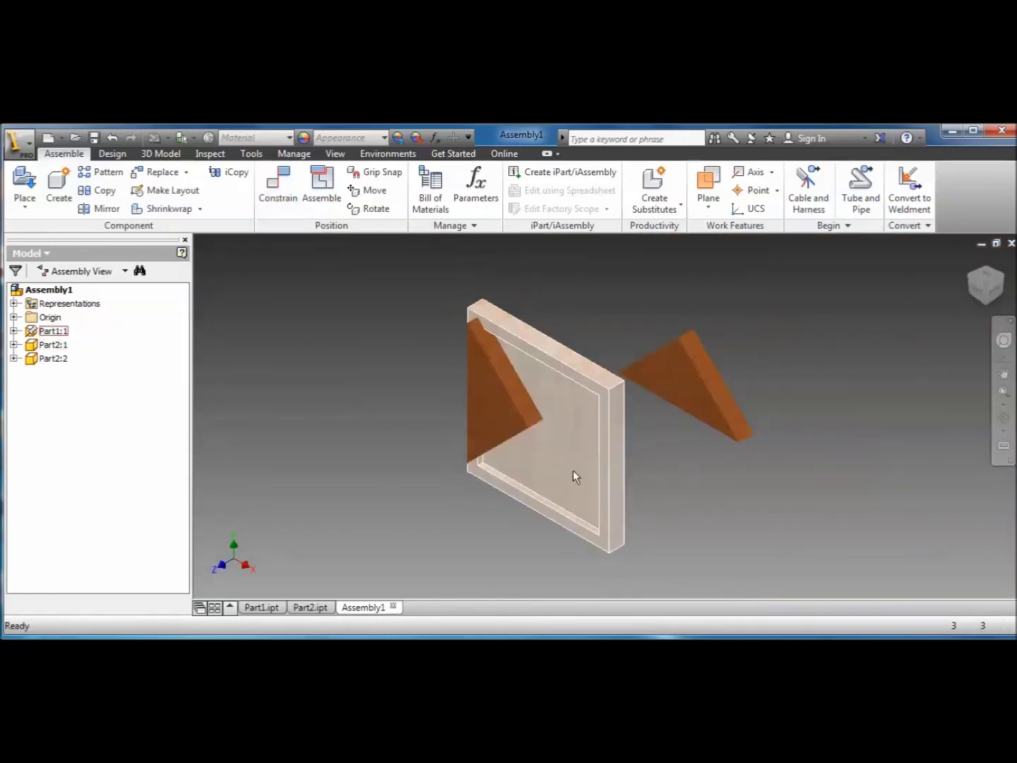
left_click(508, 417)
left_click_drag(543, 430, 530, 451)
left_click(776, 505)
middle_click_drag(777, 505, 819, 506, "shift")
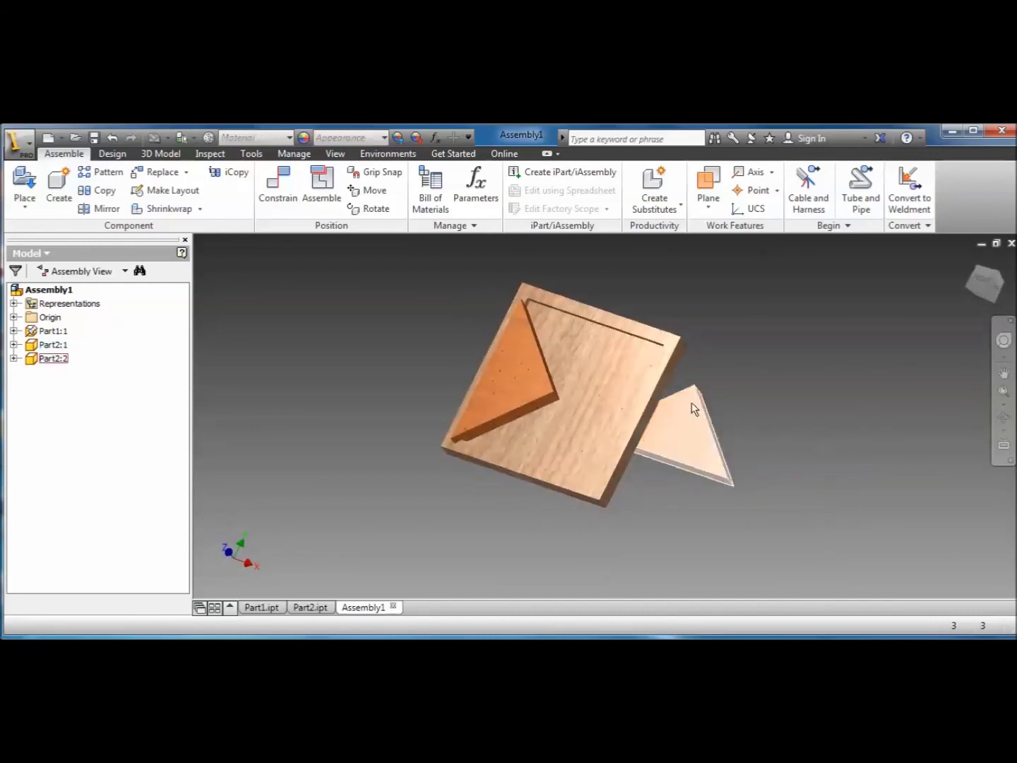